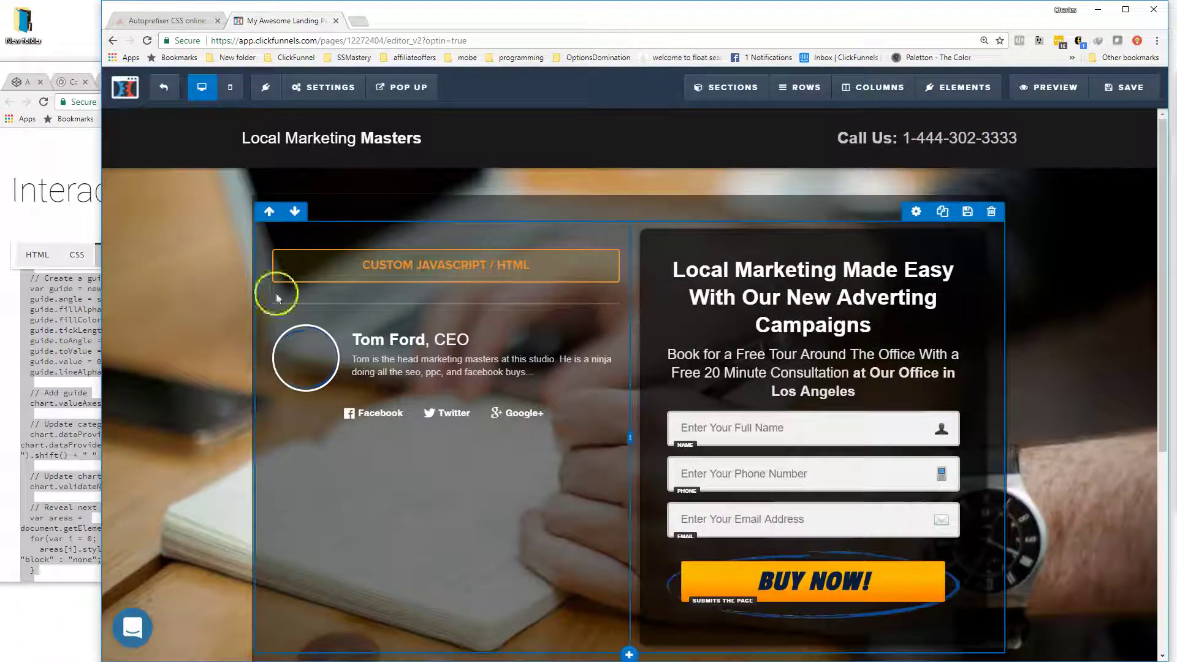
- Select the Custom JavaScript/HTML element to show its Regular HTML/JS settings panel
{"action": "left_click", "coordinate": [66, 80]}
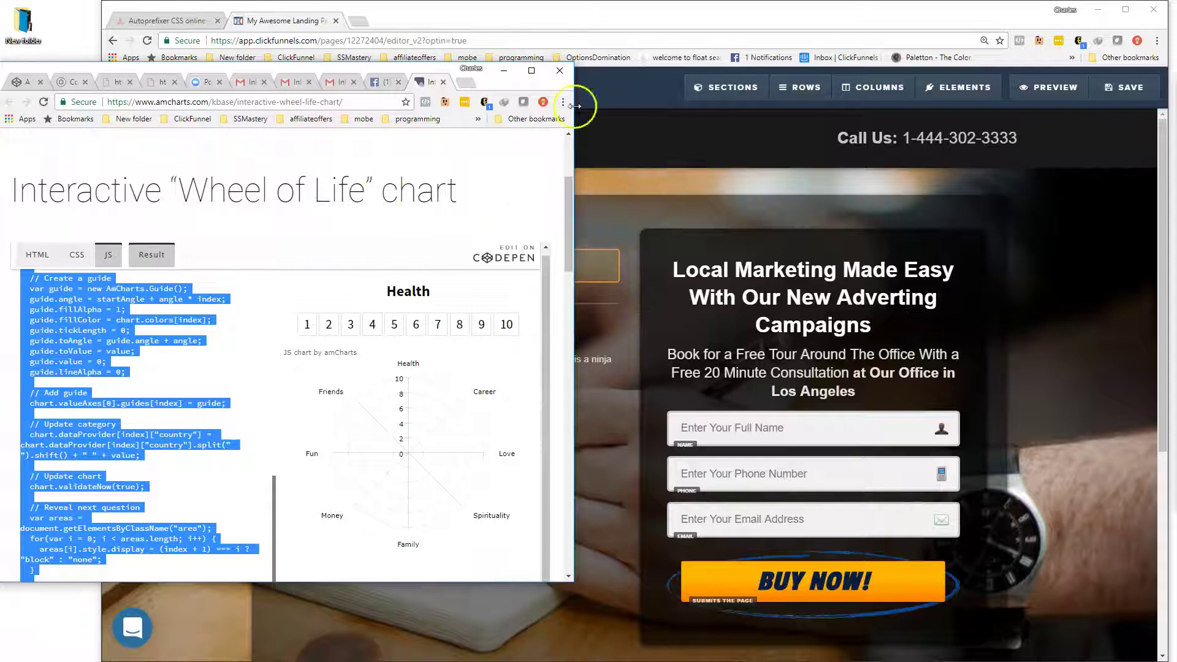
{"action": "left_click", "coordinate": [816, 203]}
{"action": "mouse_move", "coordinate": [441, 304]}
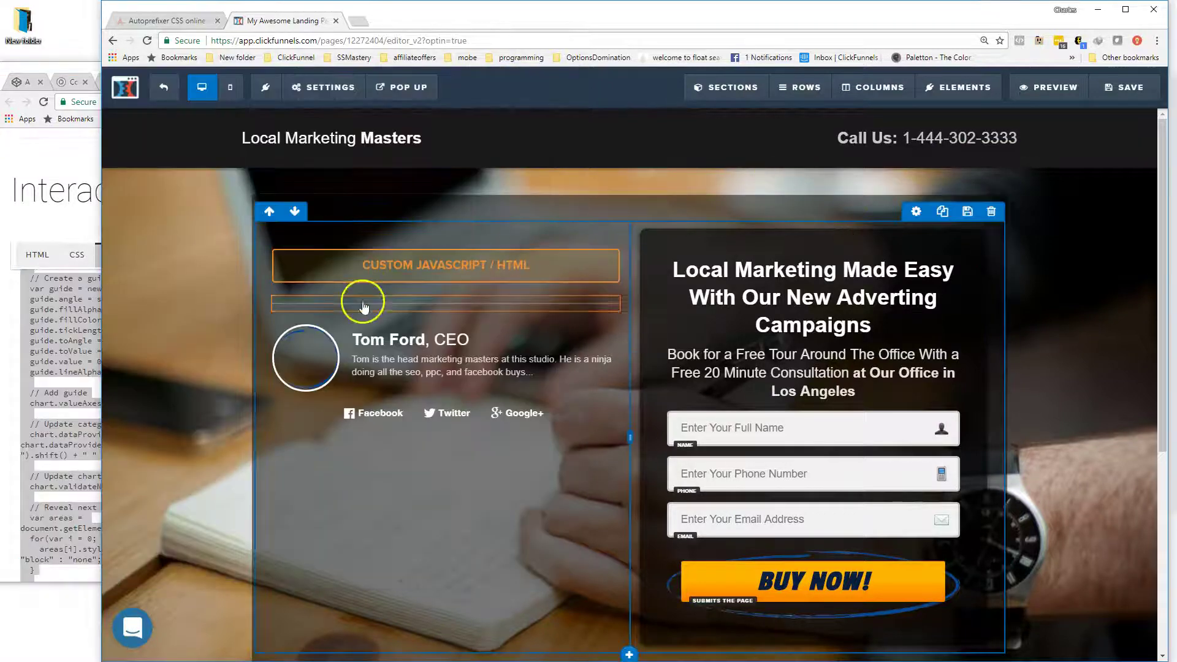
{"action": "left_click", "coordinate": [504, 266]}
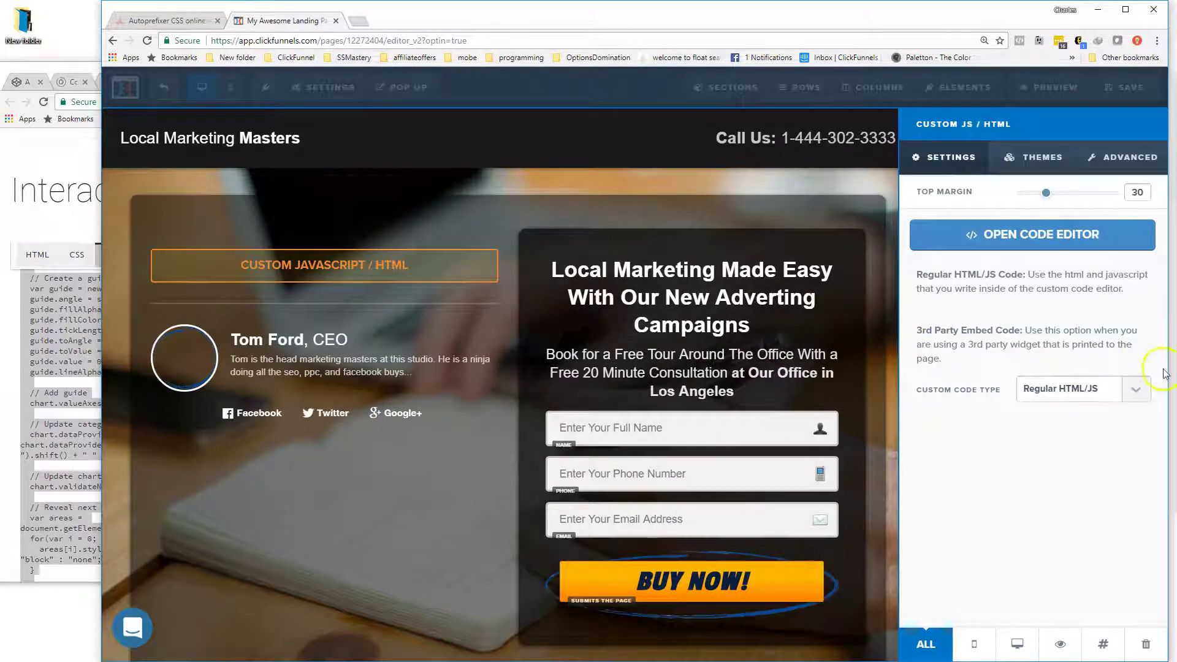
- Copy the amCharts demo's HTML, ending with the chartdiv container, into the element's code editor
{"action": "left_click", "coordinate": [1036, 235]}
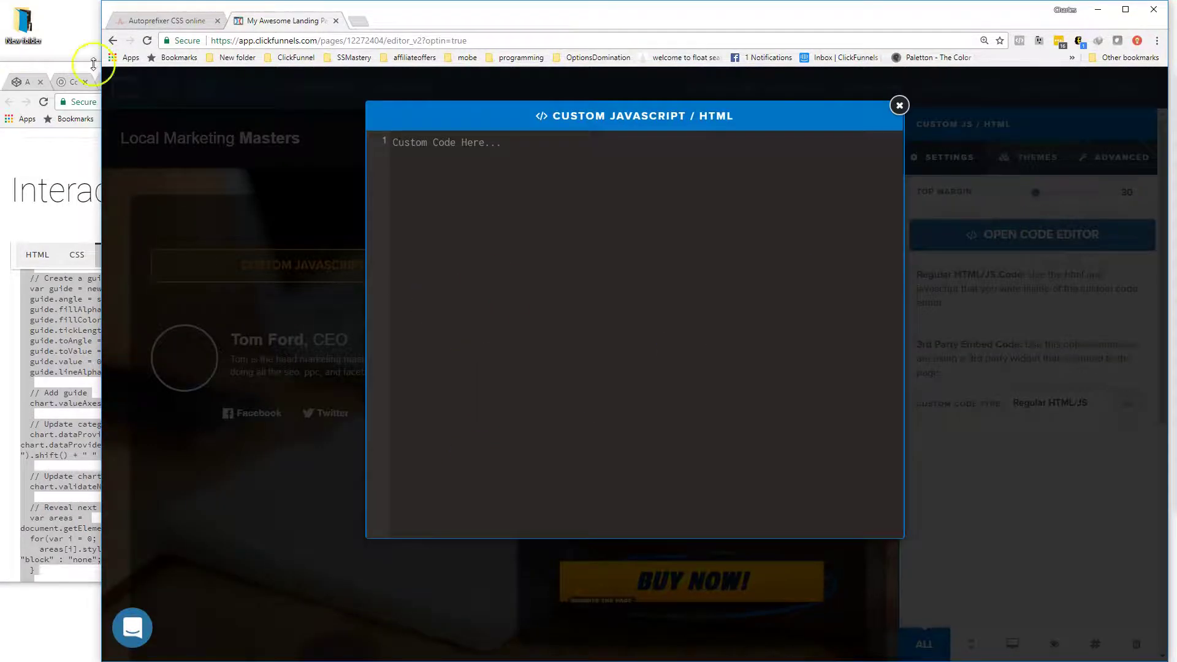
{"action": "left_click", "coordinate": [57, 71]}
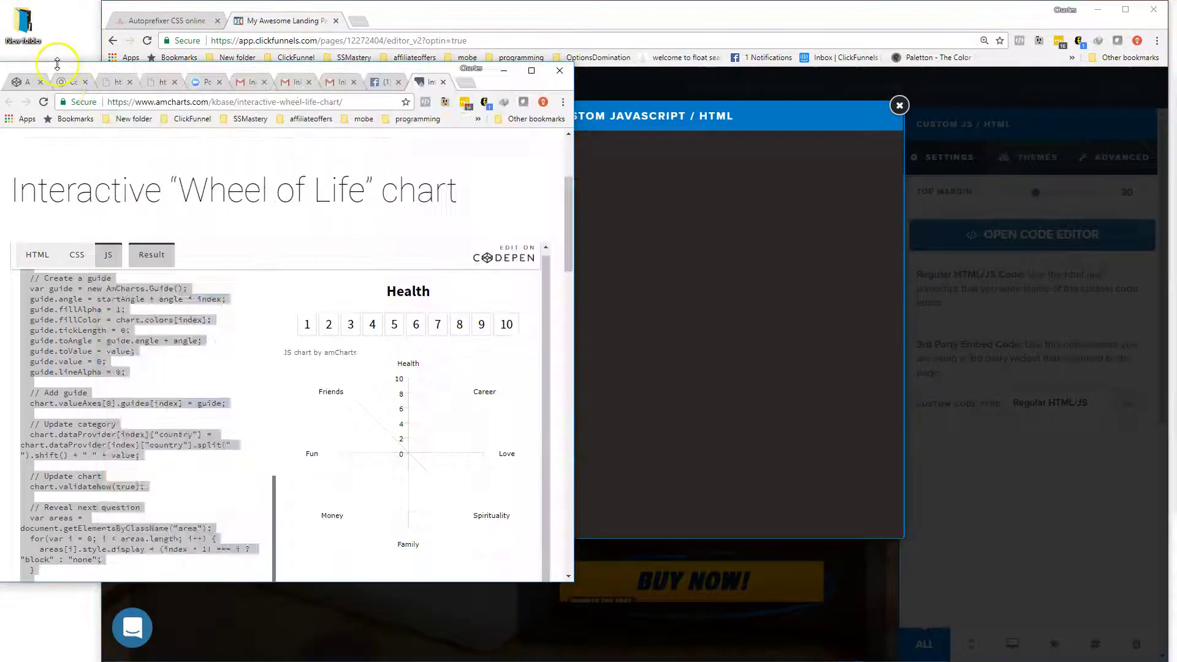
{"action": "left_click", "coordinate": [37, 254]}
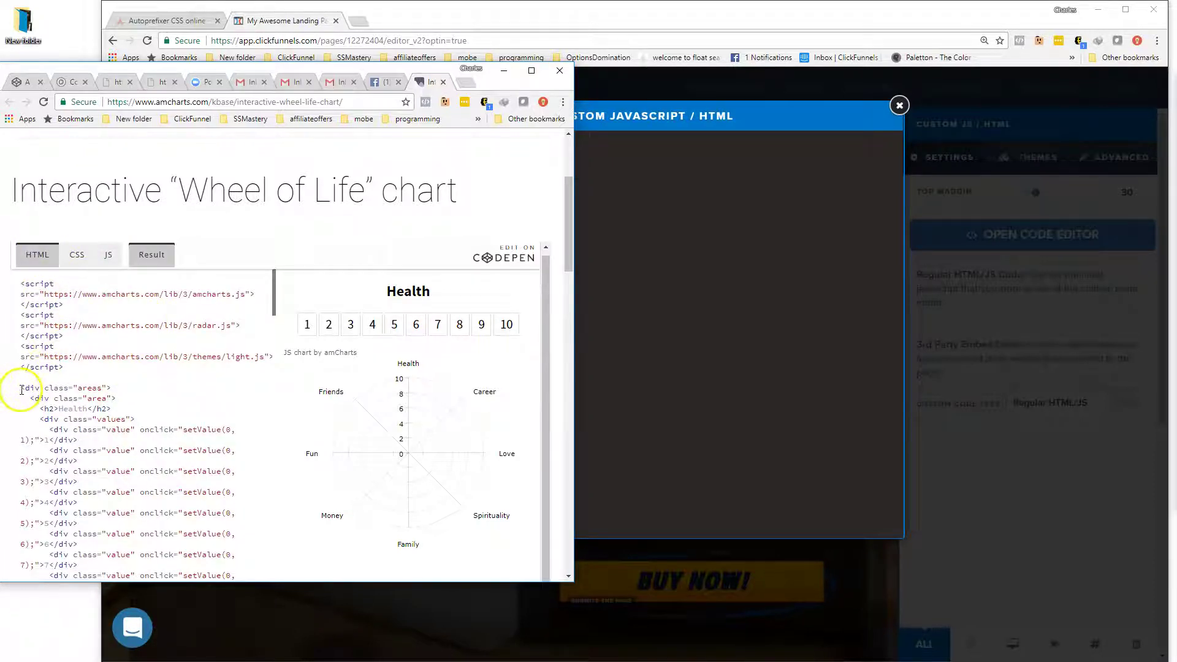
{"action": "mouse_move", "coordinate": [22, 388]}
{"action": "left_mouse_down"}
{"action": "mouse_move", "coordinate": [100, 416]}
{"action": "mouse_move", "coordinate": [202, 284]}
{"action": "left_mouse_up"}
{"action": "scroll", "coordinate": [99, 416], "scroll_direction": "down", "scroll_amount": 5}
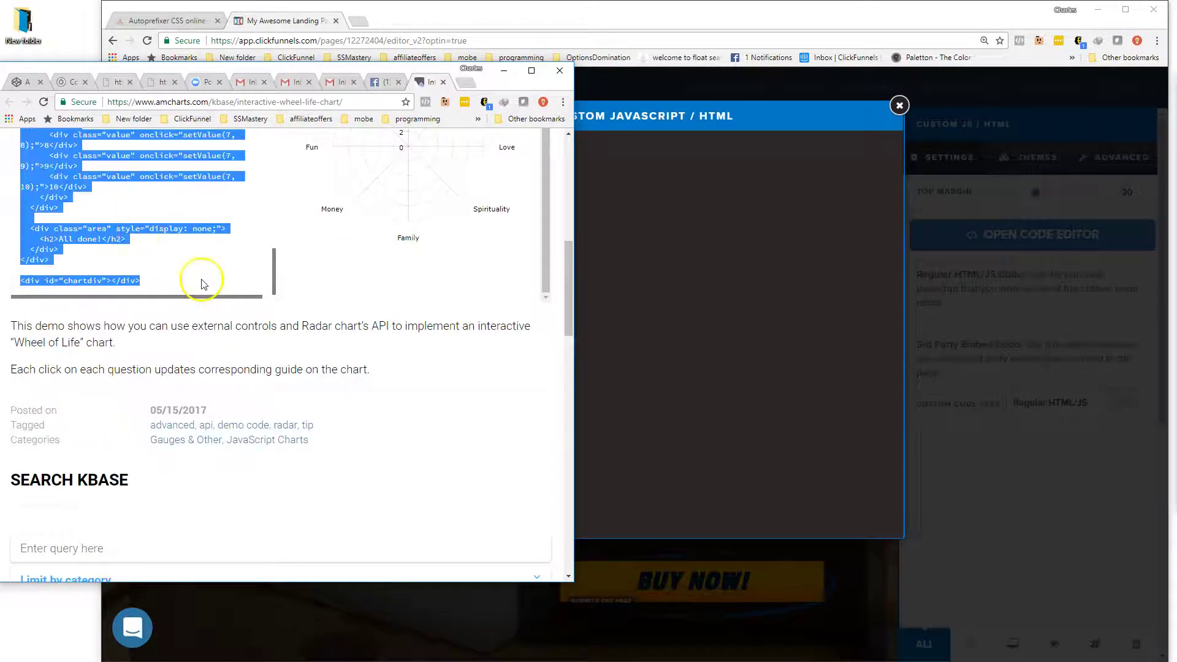
{"action": "right_click", "coordinate": [127, 224]}
{"action": "left_click", "coordinate": [147, 232]}
{"action": "left_click", "coordinate": [644, 231]}
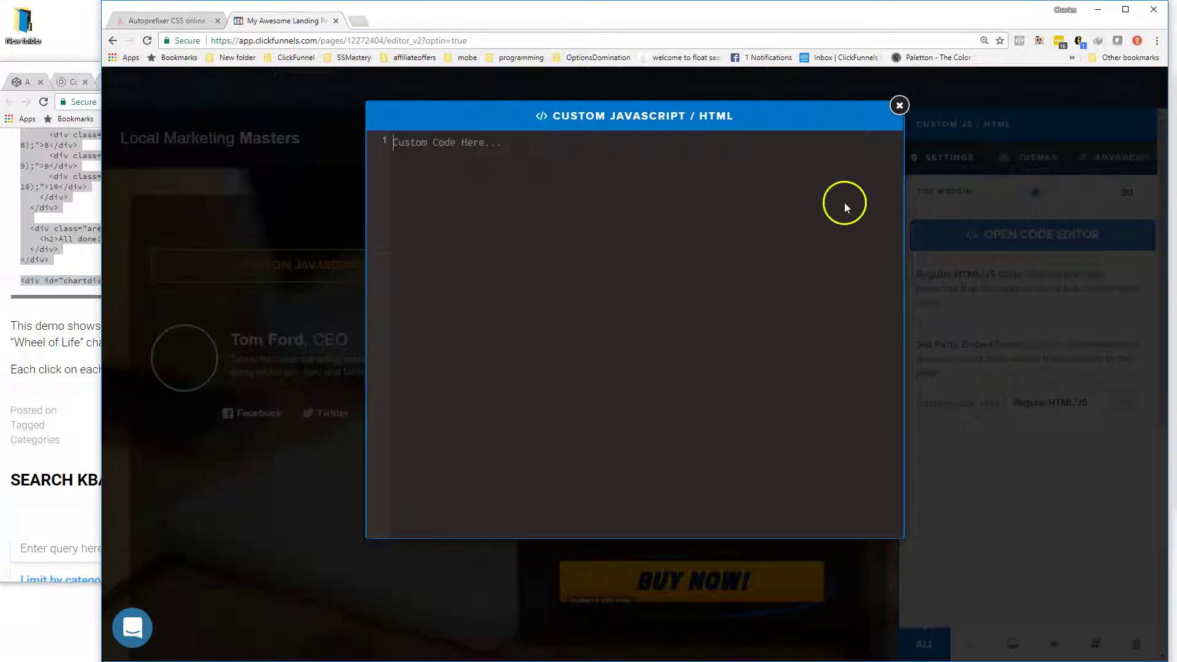
{"action": "key", "text": "ctrl+v"}
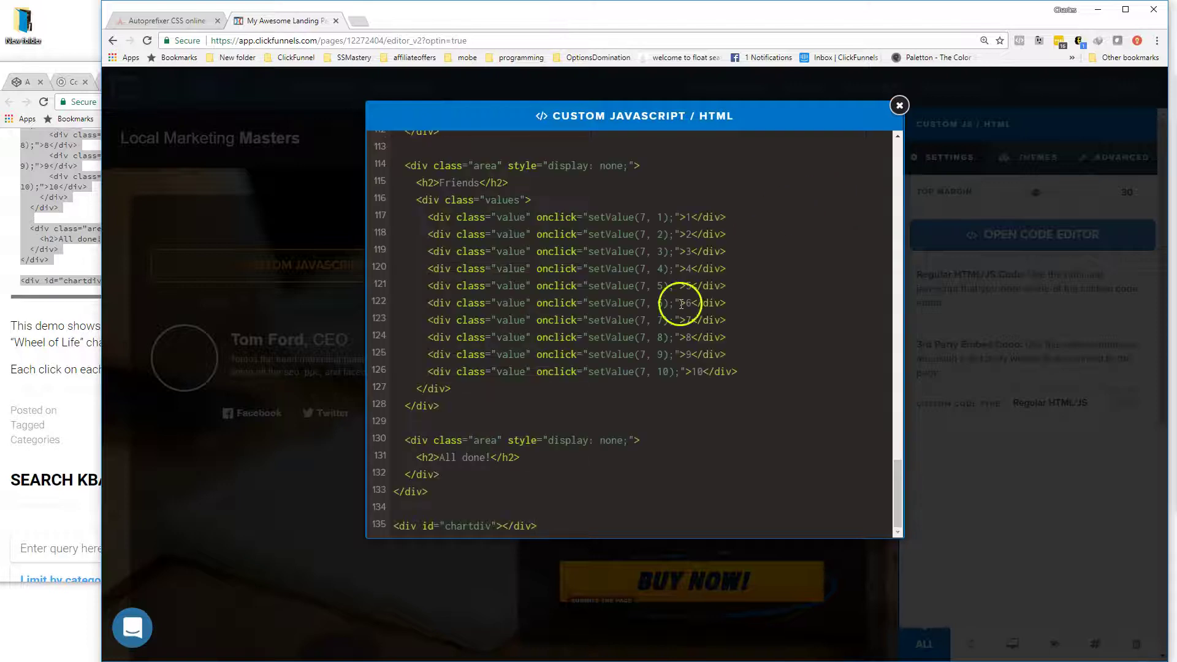
{"action": "left_click", "coordinate": [276, 277]}
- Paste the demo's CSS for chartdiv and the rating buttons into the page's Custom CSS
{"action": "left_click", "coordinate": [321, 87]}
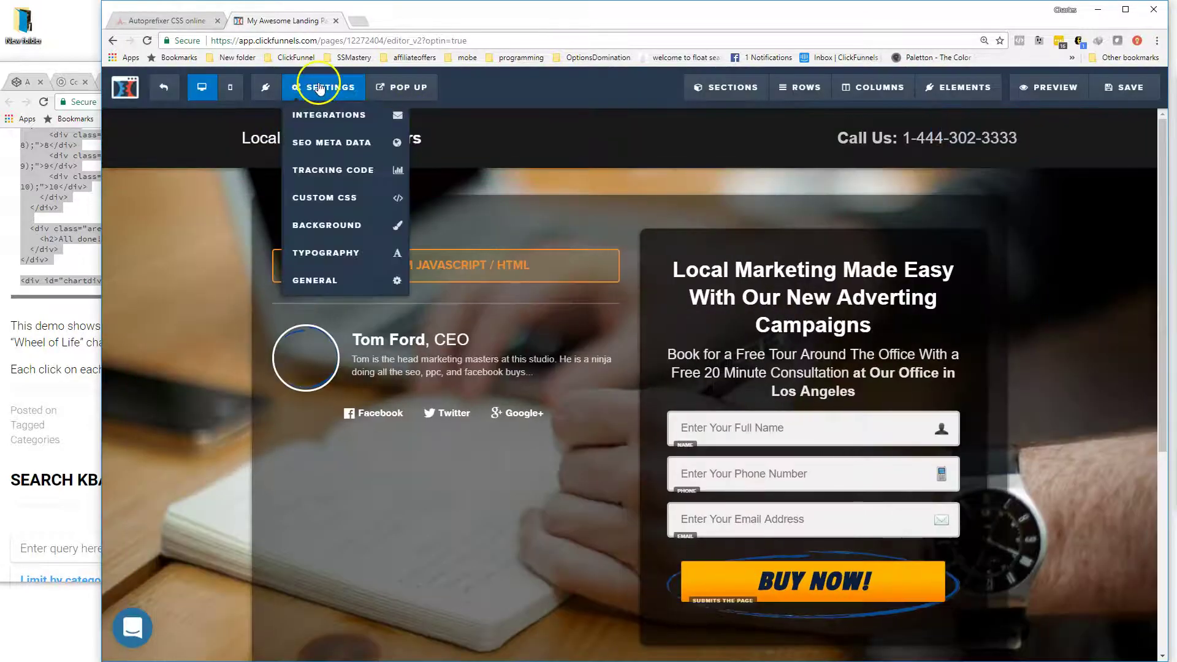
{"action": "left_click", "coordinate": [340, 199]}
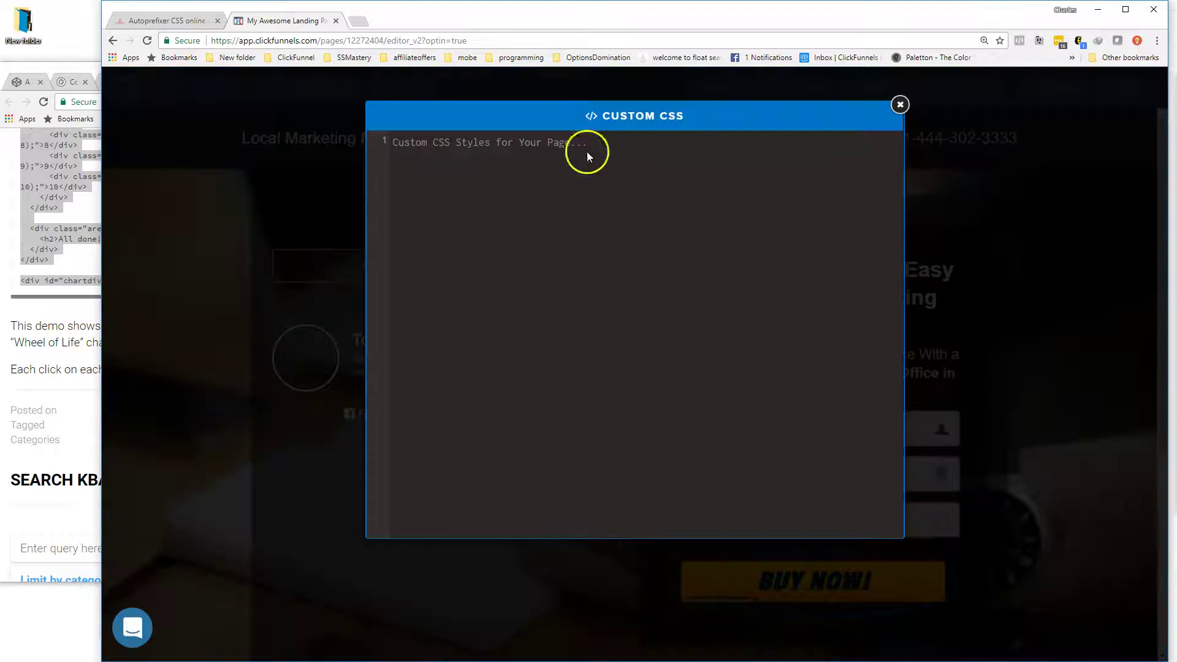
{"action": "left_click", "coordinate": [81, 65]}
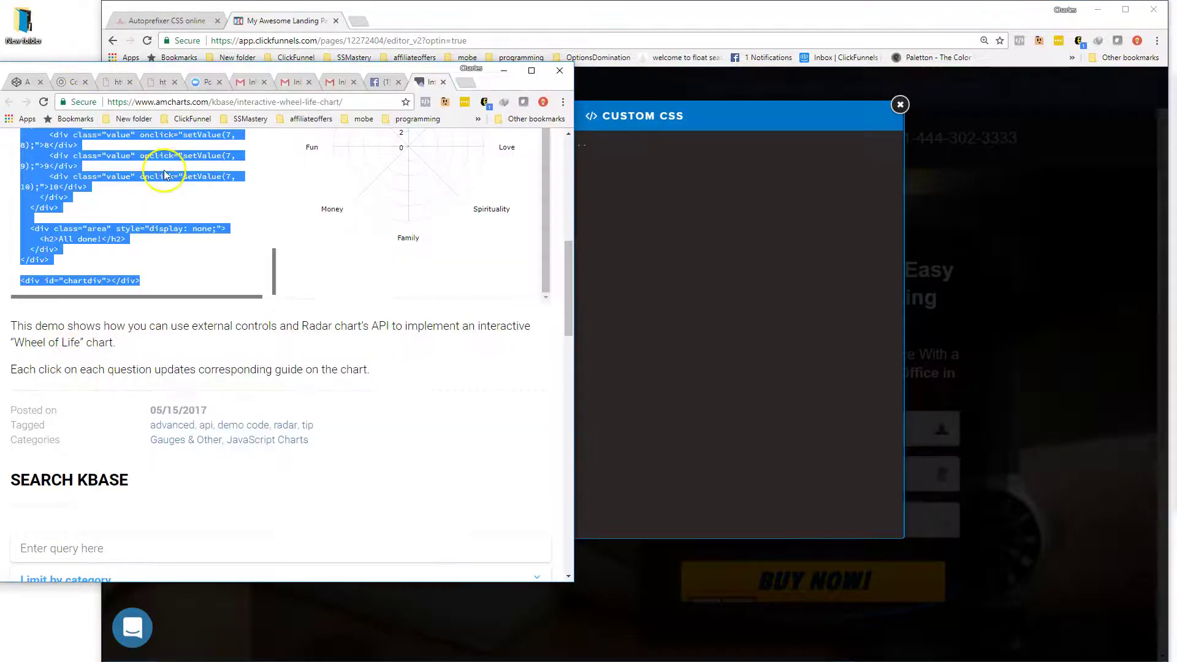
{"action": "scroll", "coordinate": [138, 212], "scroll_direction": "down", "scroll_amount": 3}
{"action": "scroll", "coordinate": [349, 294], "scroll_direction": "up", "scroll_amount": 5}
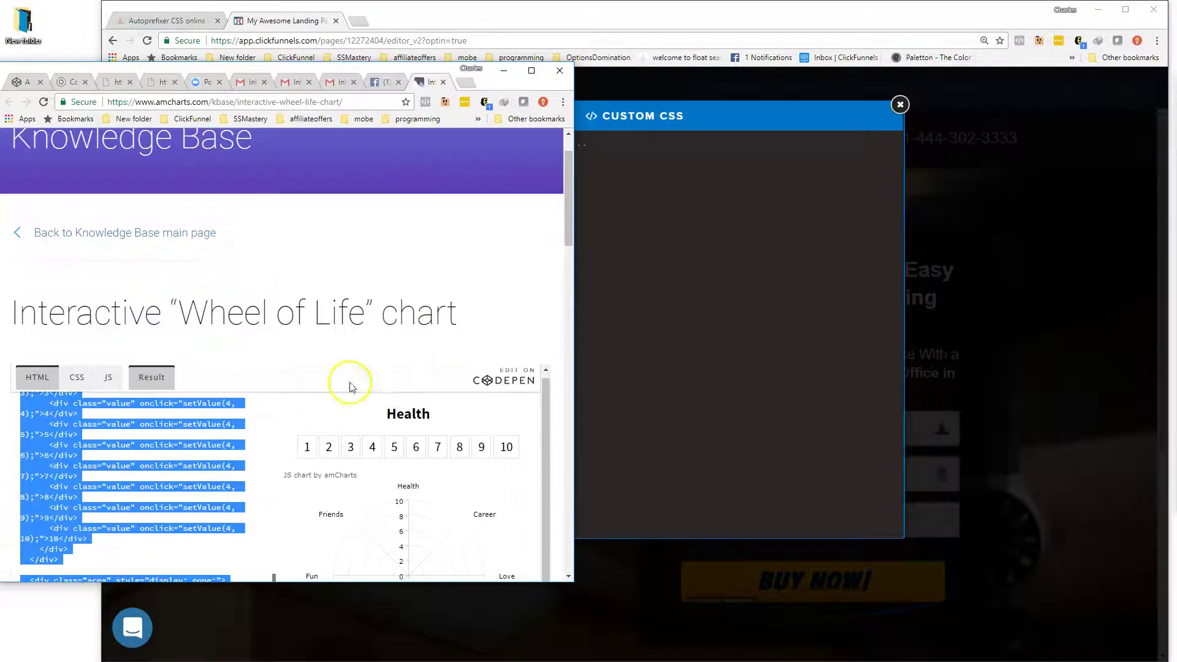
{"action": "left_click", "coordinate": [77, 378]}
{"action": "scroll", "coordinate": [211, 230], "scroll_direction": "down", "scroll_amount": 2}
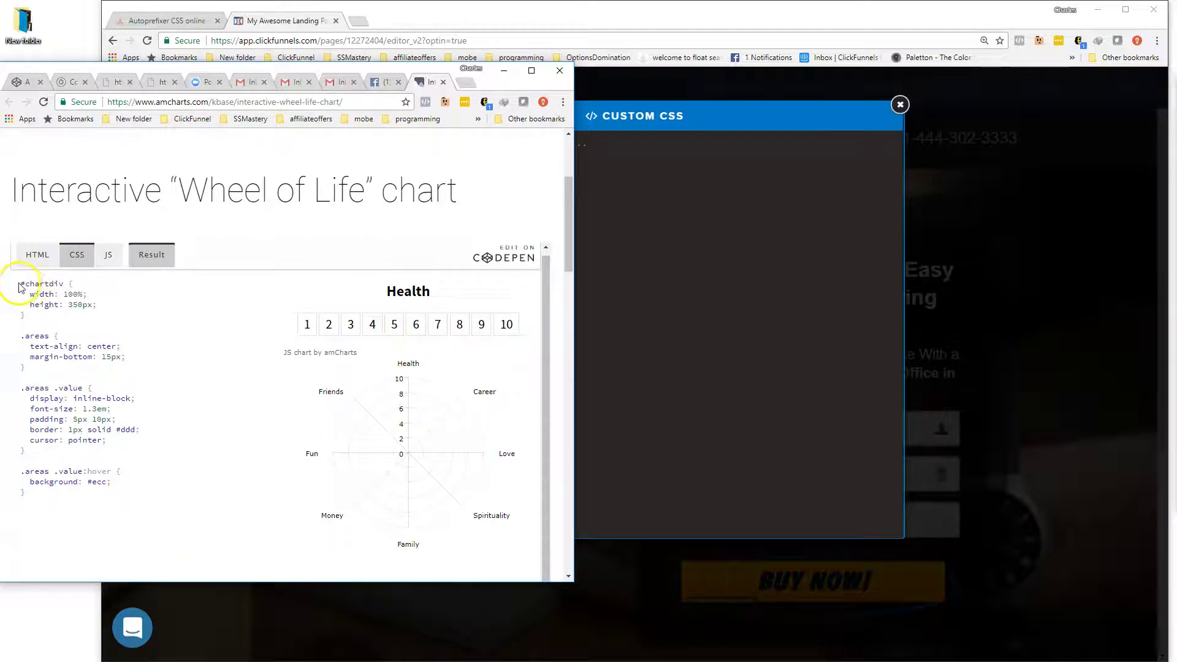
{"action": "left_click_drag", "start_coordinate": [20, 283], "coordinate": [132, 513]}
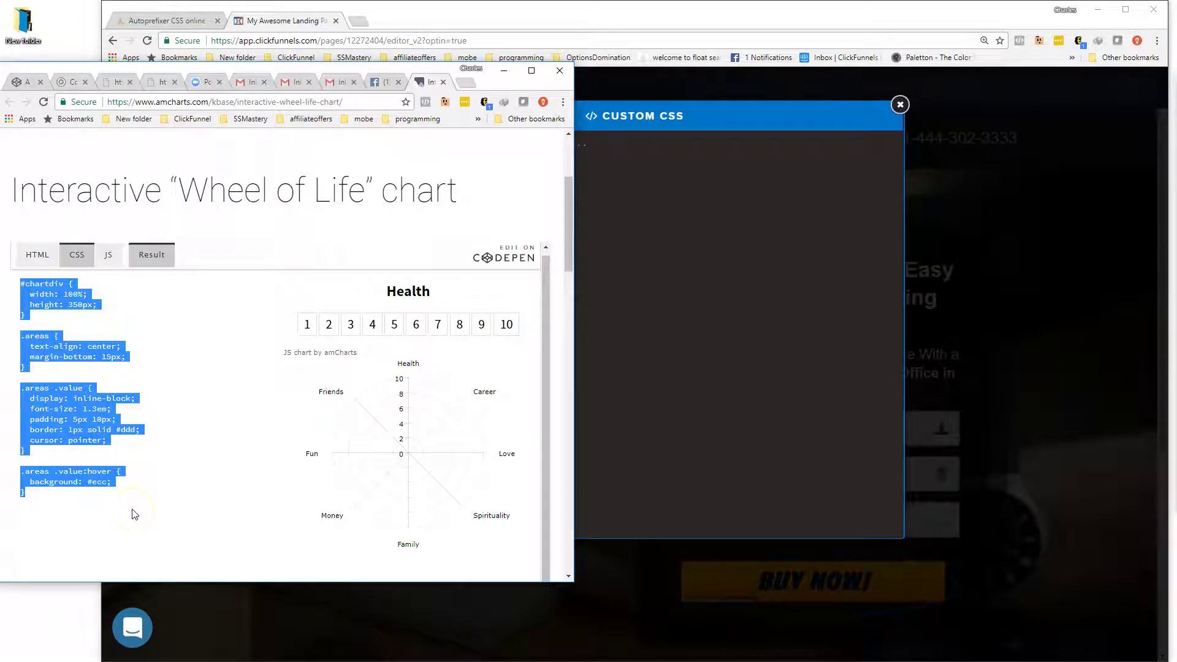
{"action": "key", "text": "ctrl+c"}
{"action": "left_click", "coordinate": [750, 225]}
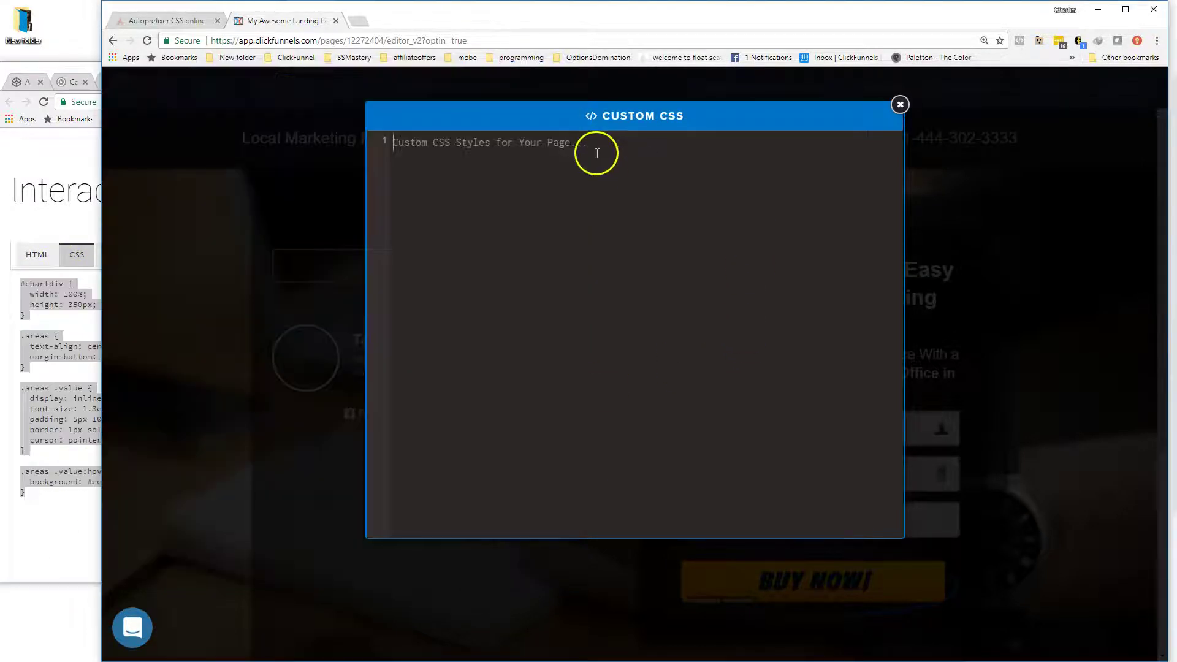
{"action": "key", "text": "ctrl+v"}
- Select the demo's JavaScript from the var chart line onward
{"action": "left_click", "coordinate": [44, 573]}
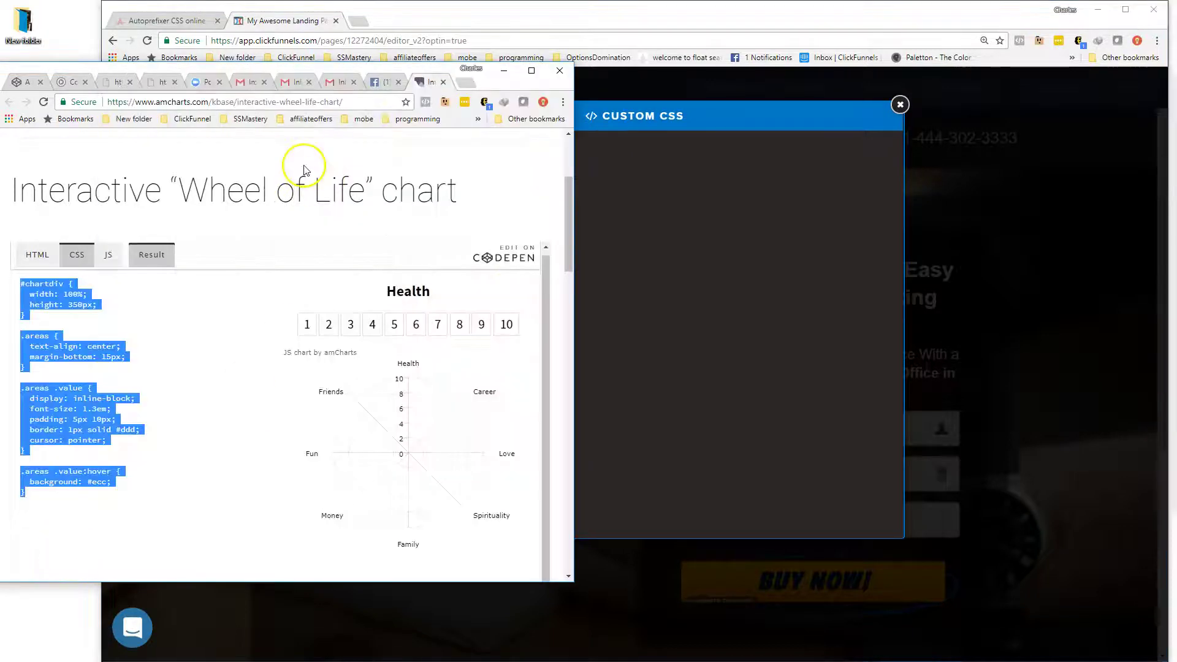
{"action": "left_click", "coordinate": [107, 254]}
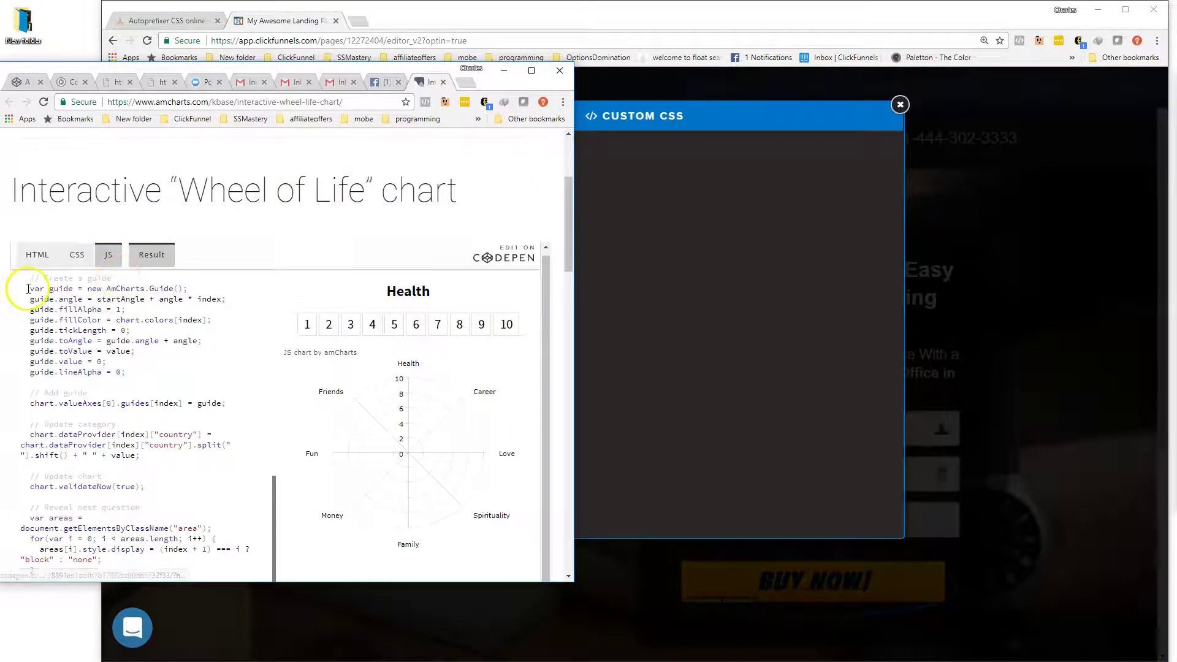
{"action": "left_click_drag", "start_coordinate": [31, 280], "coordinate": [106, 347]}
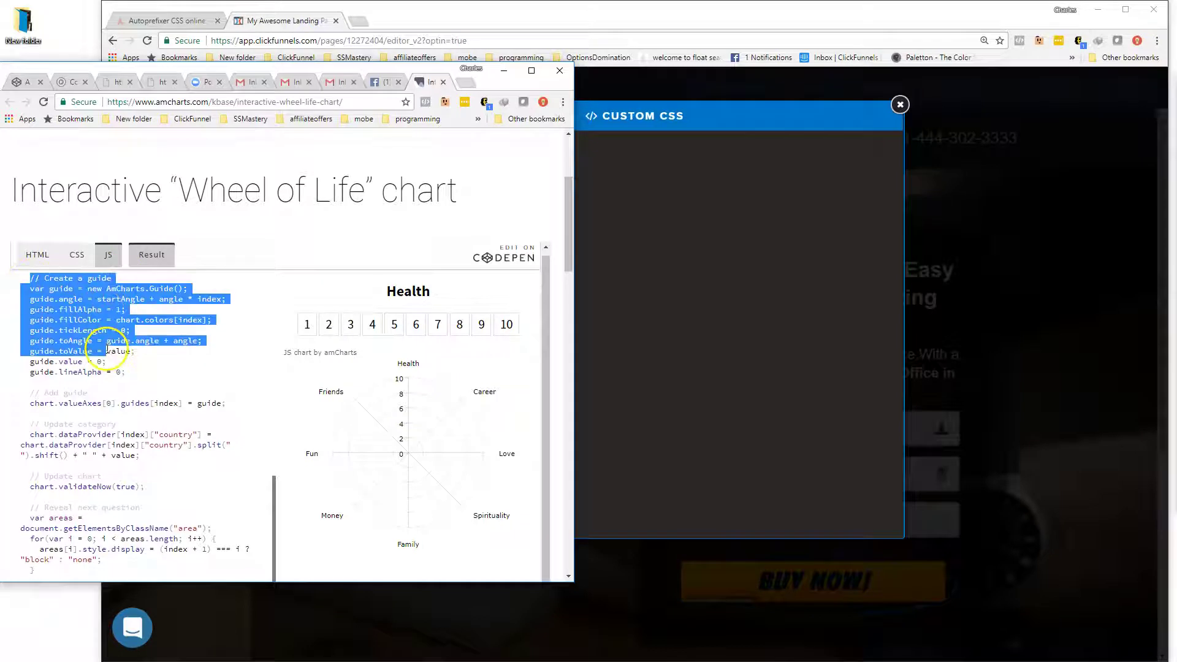
{"action": "scroll", "coordinate": [108, 348], "scroll_direction": "up", "scroll_amount": 10}
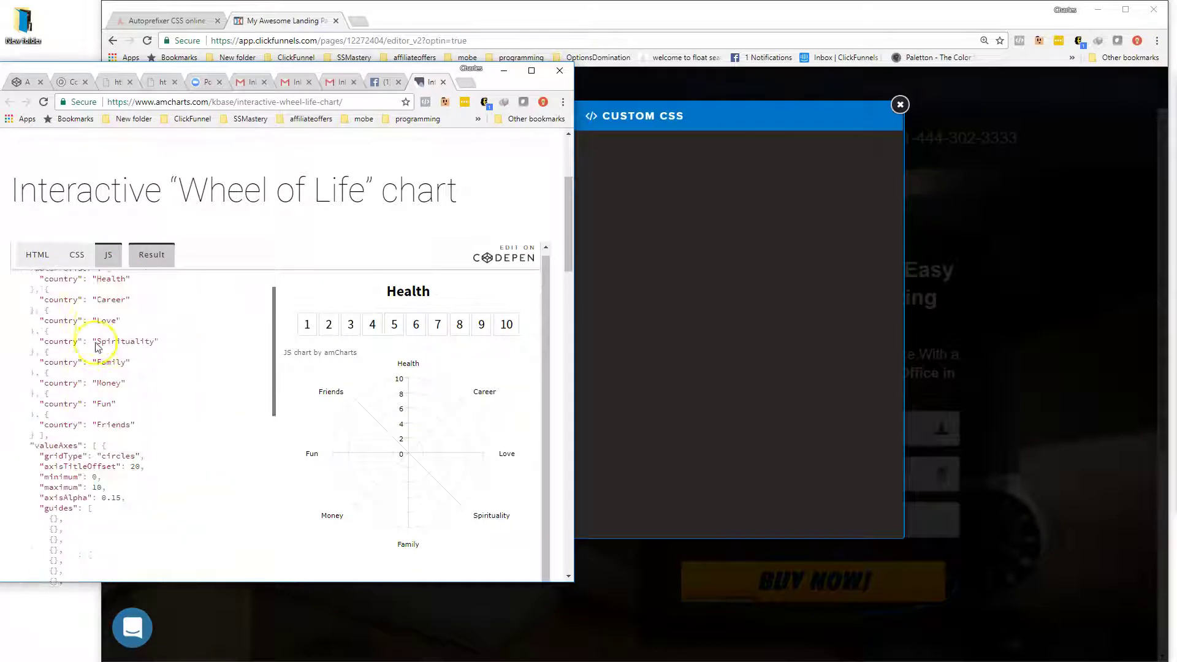
{"action": "left_click", "coordinate": [26, 287]}
{"action": "mouse_move", "coordinate": [18, 288]}
{"action": "left_mouse_down"}
{"action": "mouse_move", "coordinate": [196, 471]}
{"action": "mouse_move", "coordinate": [204, 351]}
{"action": "left_mouse_up"}
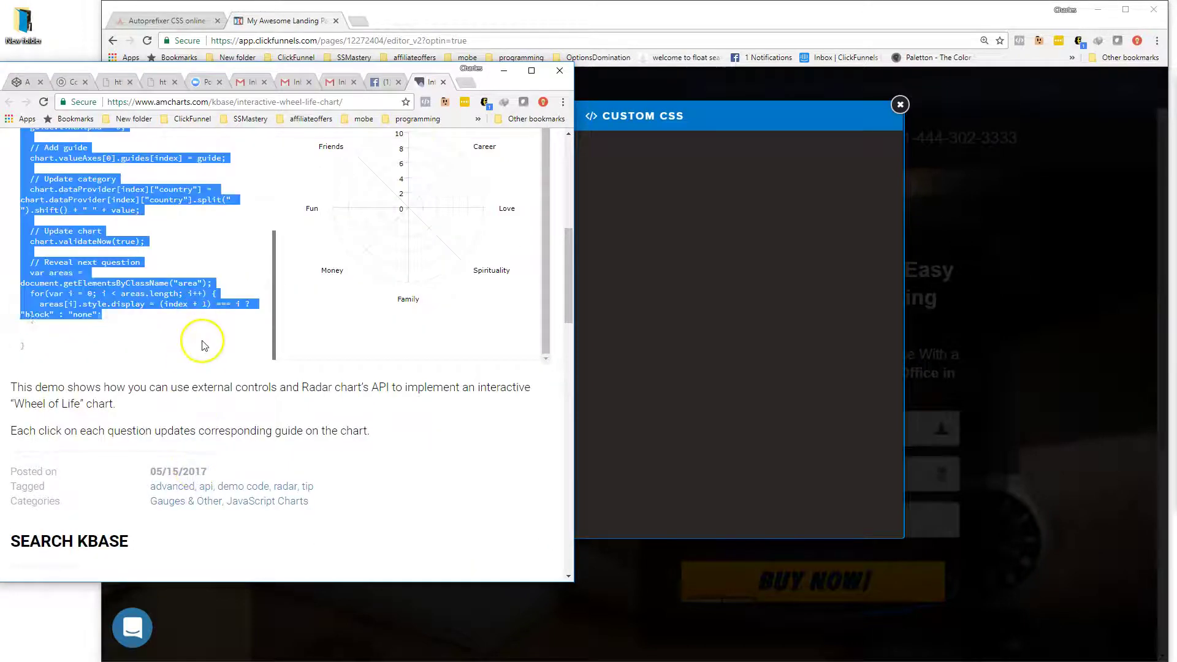
{"action": "left_click", "coordinate": [744, 188]}
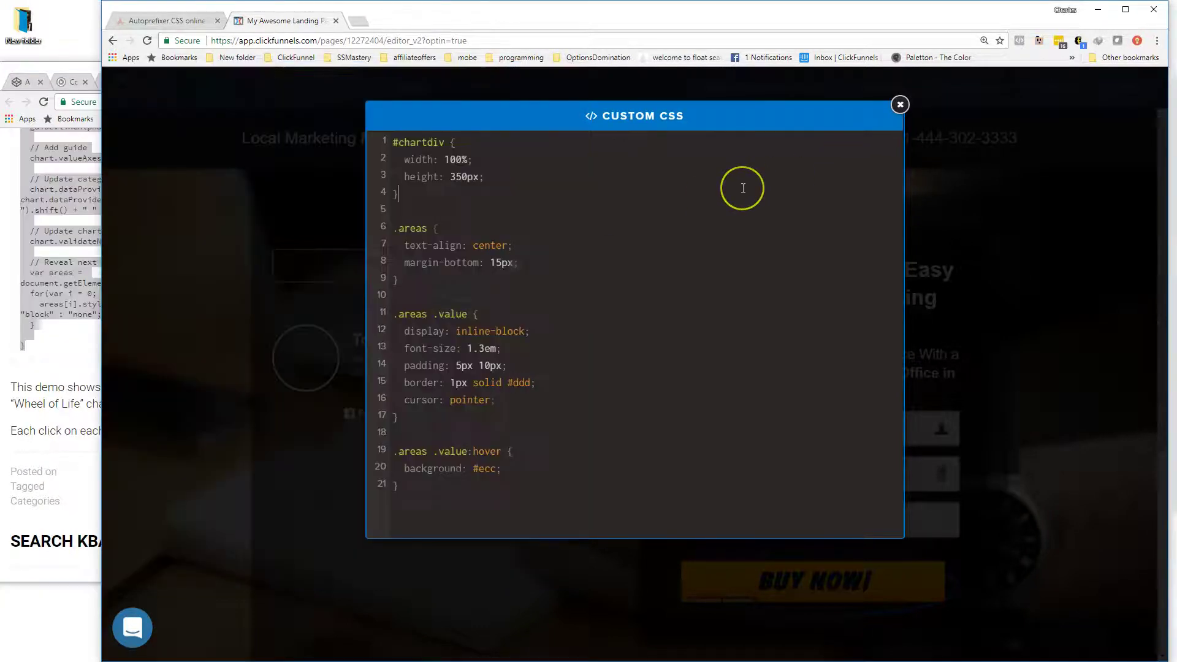
- Paste the Wheel of Life makeChart script into the Tracking Code's Footer Code
{"action": "left_click", "coordinate": [337, 247]}
{"action": "left_click", "coordinate": [323, 87]}
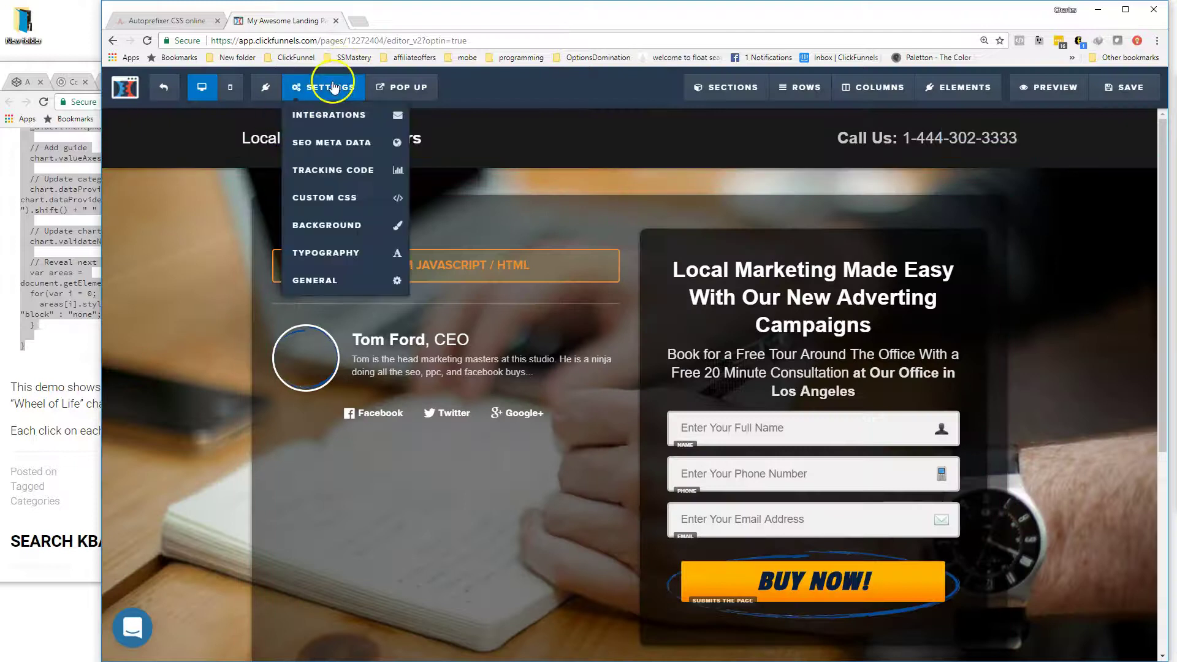
{"action": "left_click", "coordinate": [364, 169]}
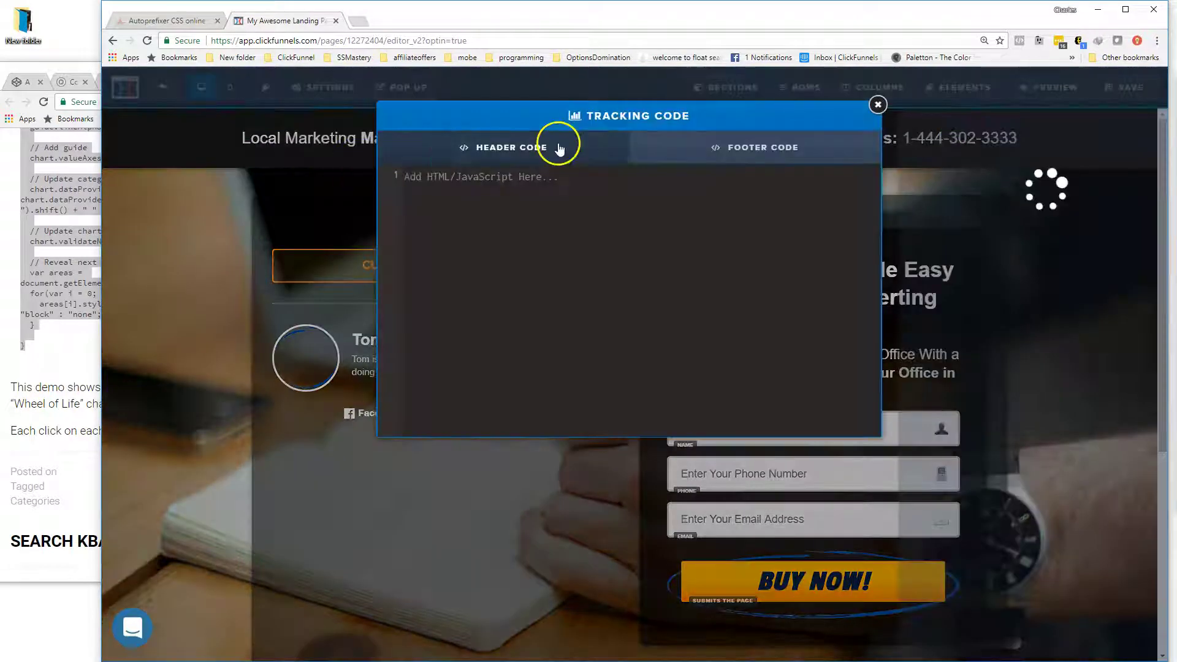
{"action": "left_click", "coordinate": [745, 147]}
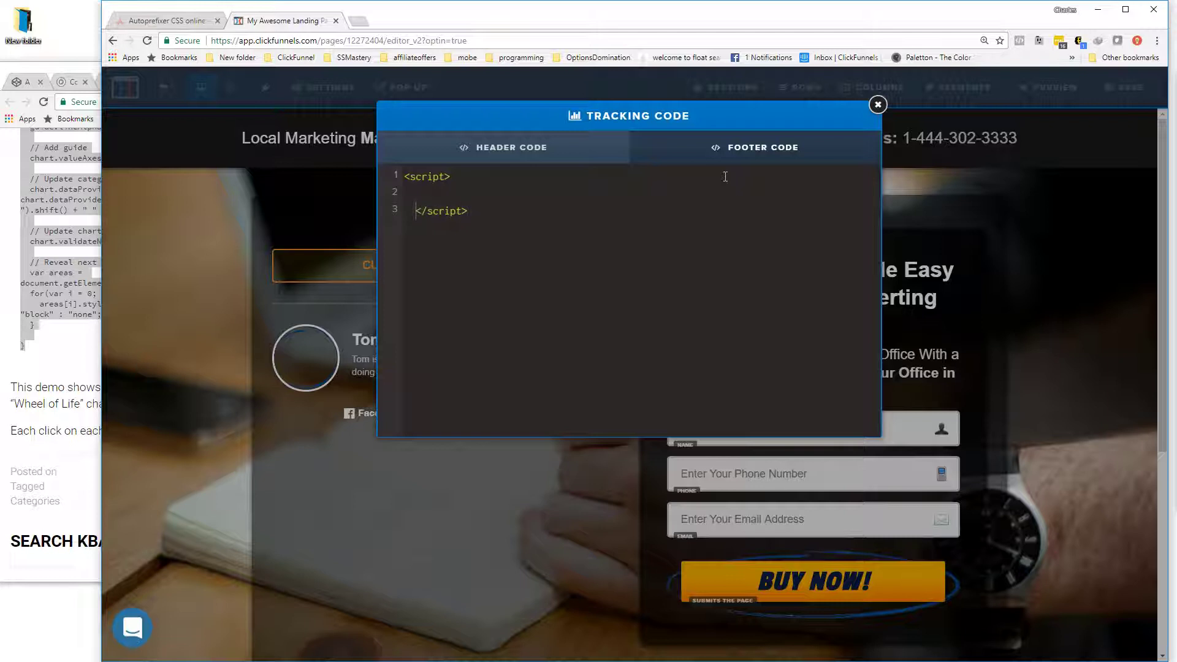
{"action": "key", "text": "ctrl+v"}
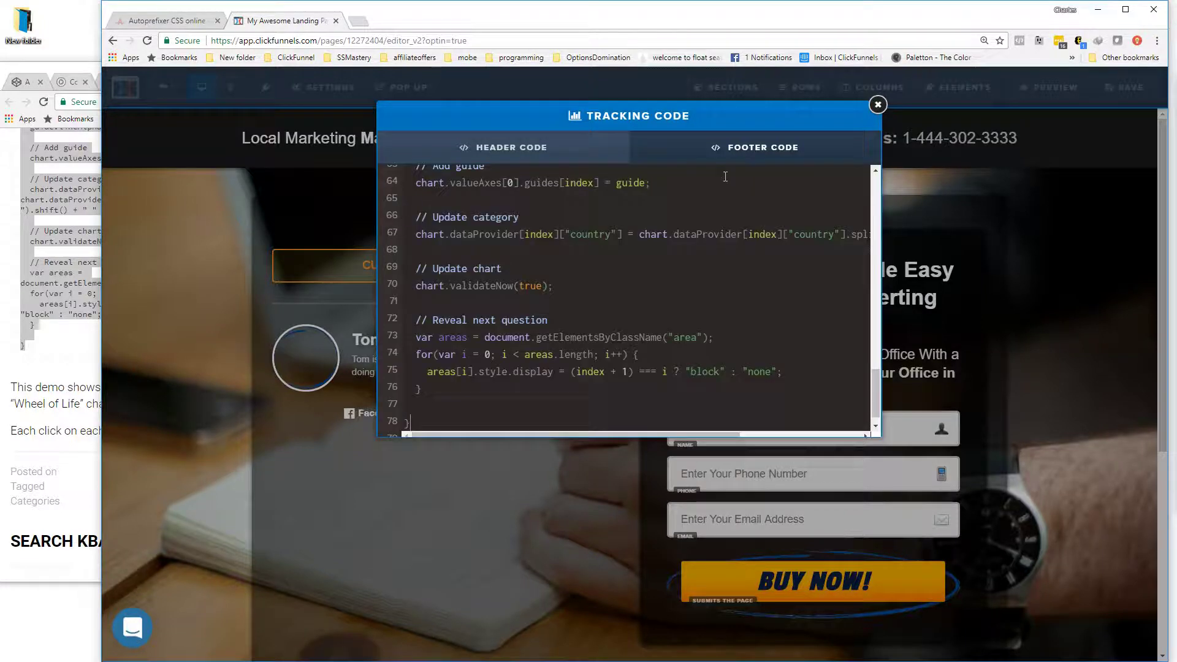
{"action": "scroll", "coordinate": [643, 229], "scroll_direction": "up", "scroll_amount": 5}
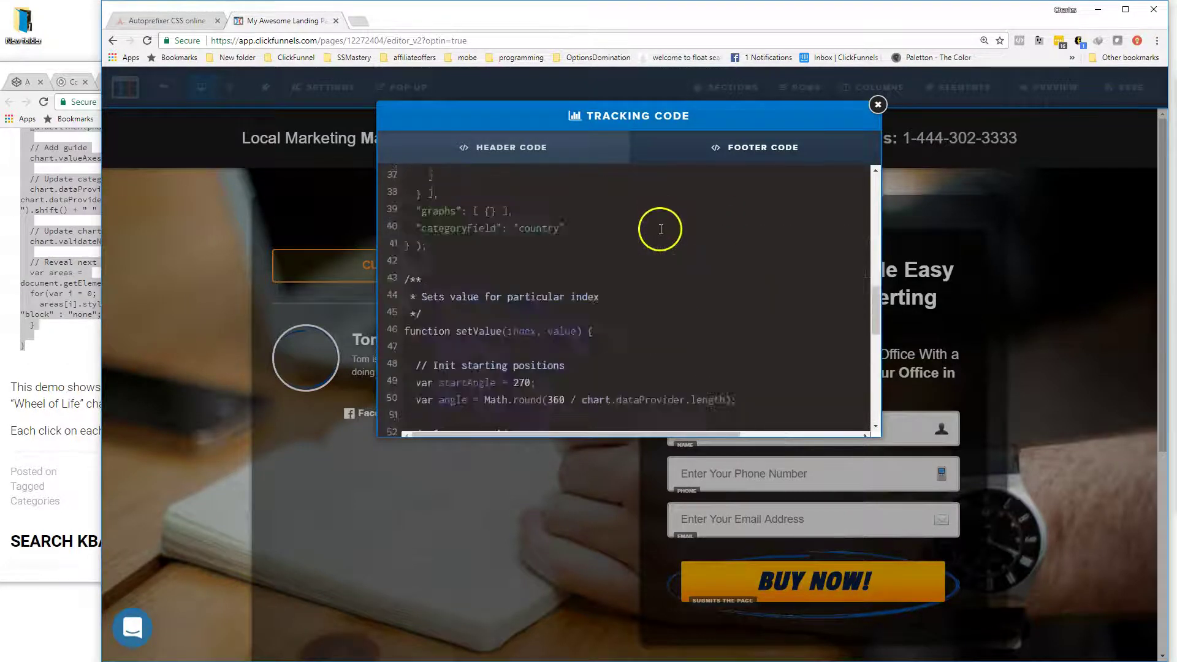
{"action": "scroll", "coordinate": [644, 249], "scroll_direction": "up", "scroll_amount": 5}
{"action": "scroll", "coordinate": [651, 313], "scroll_direction": "up", "scroll_amount": 5}
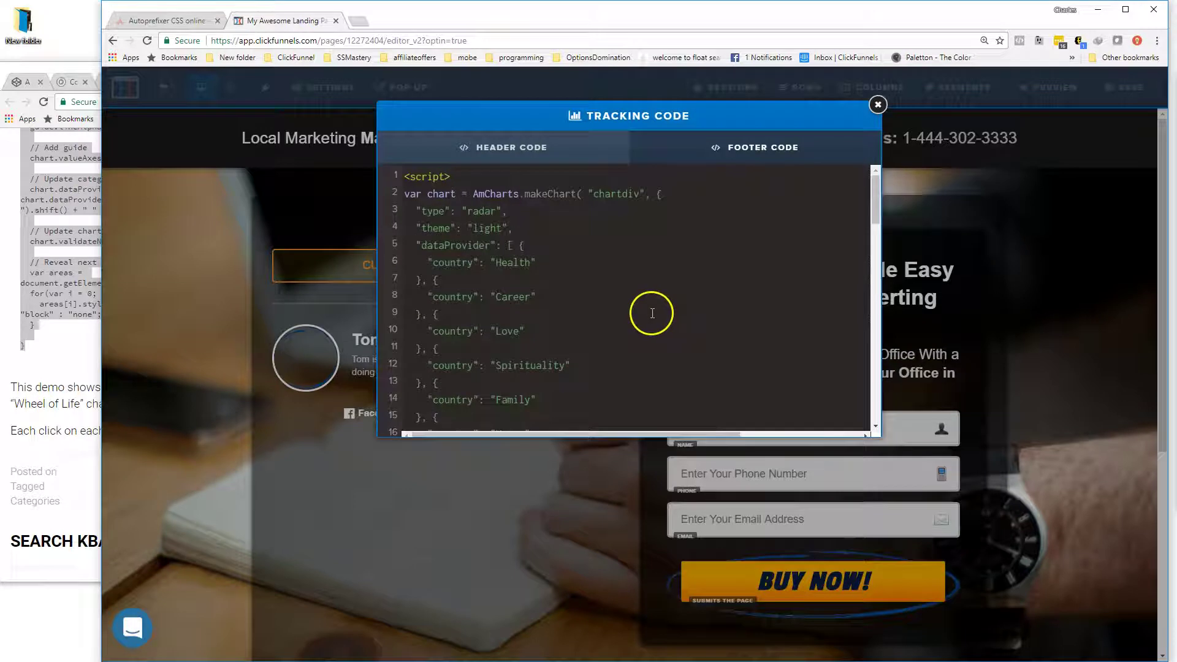
- Select the three amCharts library script tags, including radar and light theme, in the demo's HTML
{"action": "left_click", "coordinate": [16, 423]}
{"action": "left_click", "coordinate": [87, 147]}
{"action": "left_click_drag", "start_coordinate": [165, 61], "coordinate": [200, 85]}
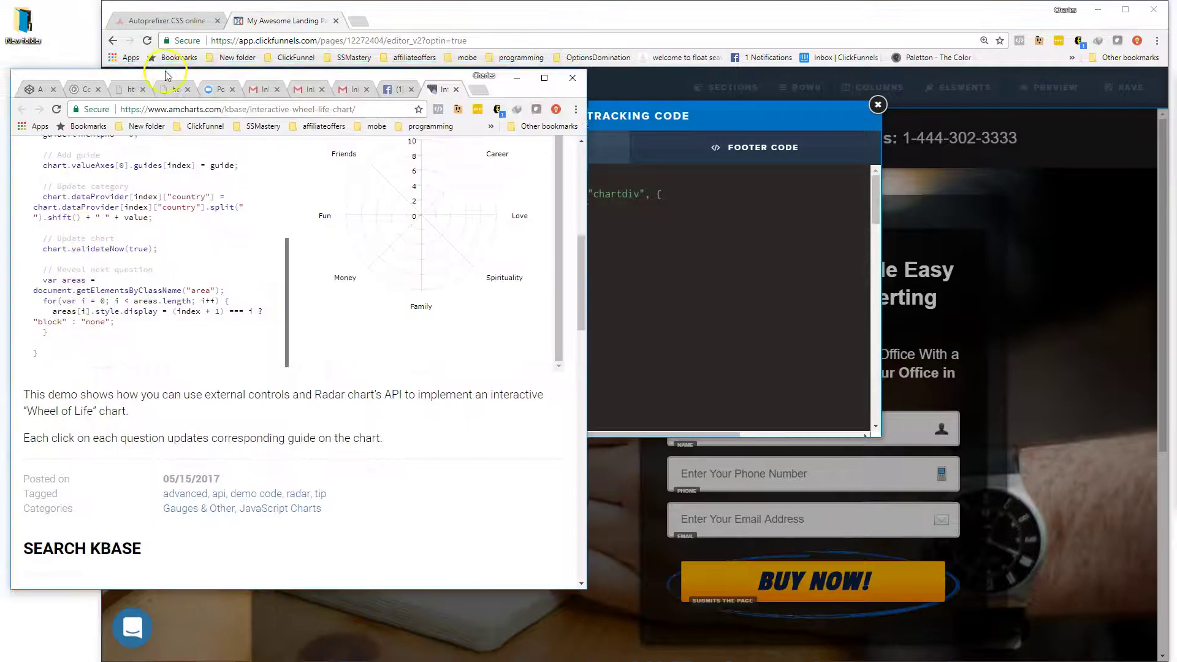
{"action": "scroll", "coordinate": [178, 248], "scroll_direction": "up", "scroll_amount": 5}
{"action": "scroll", "coordinate": [178, 248], "scroll_direction": "up", "scroll_amount": 3}
{"action": "scroll", "coordinate": [178, 248], "scroll_direction": "up", "scroll_amount": 5}
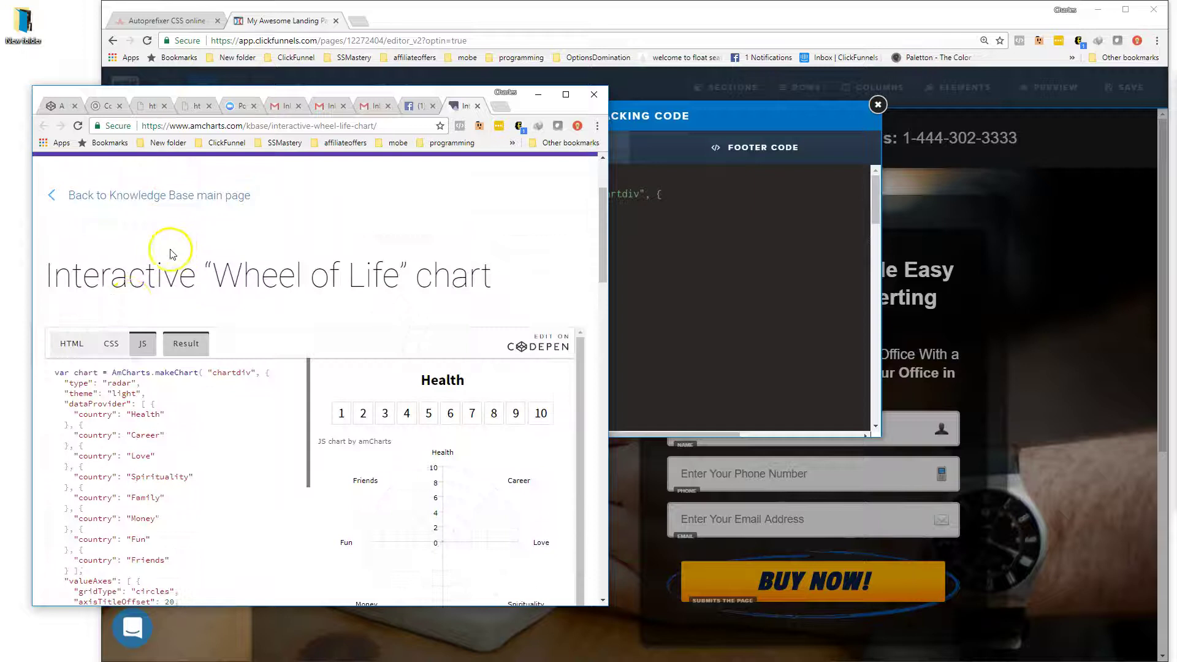
{"action": "left_click", "coordinate": [72, 343]}
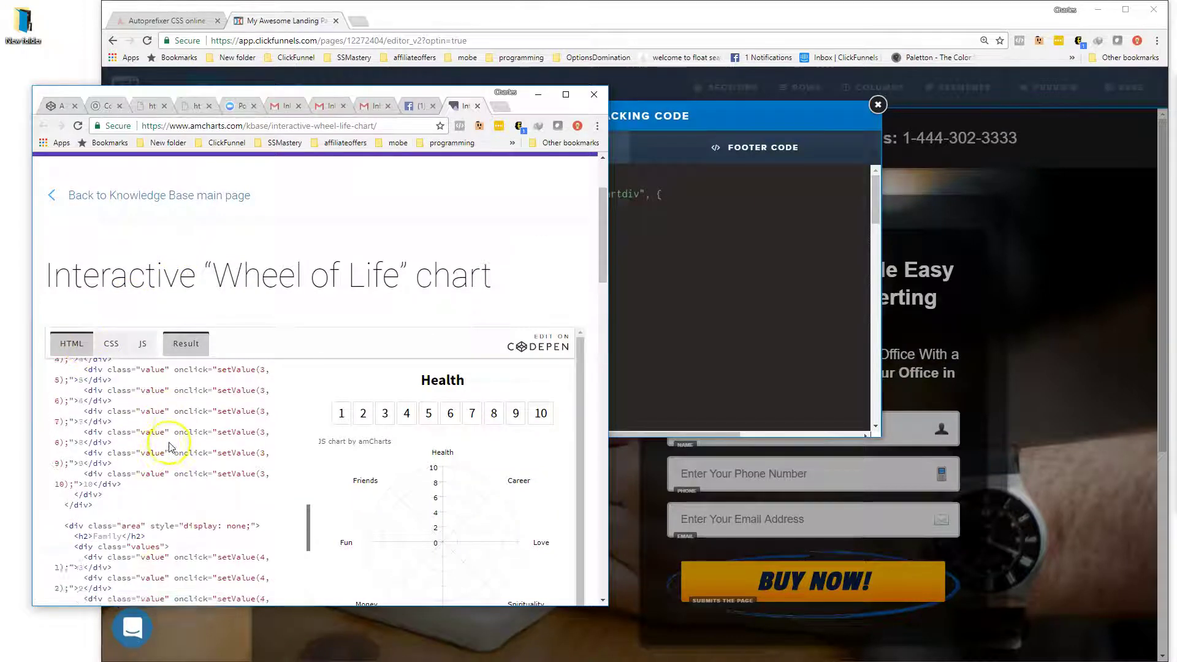
{"action": "scroll", "coordinate": [182, 443], "scroll_direction": "down", "scroll_amount": 5}
{"action": "scroll", "coordinate": [183, 444], "scroll_direction": "up", "scroll_amount": 5}
{"action": "scroll", "coordinate": [184, 443], "scroll_direction": "up", "scroll_amount": 3}
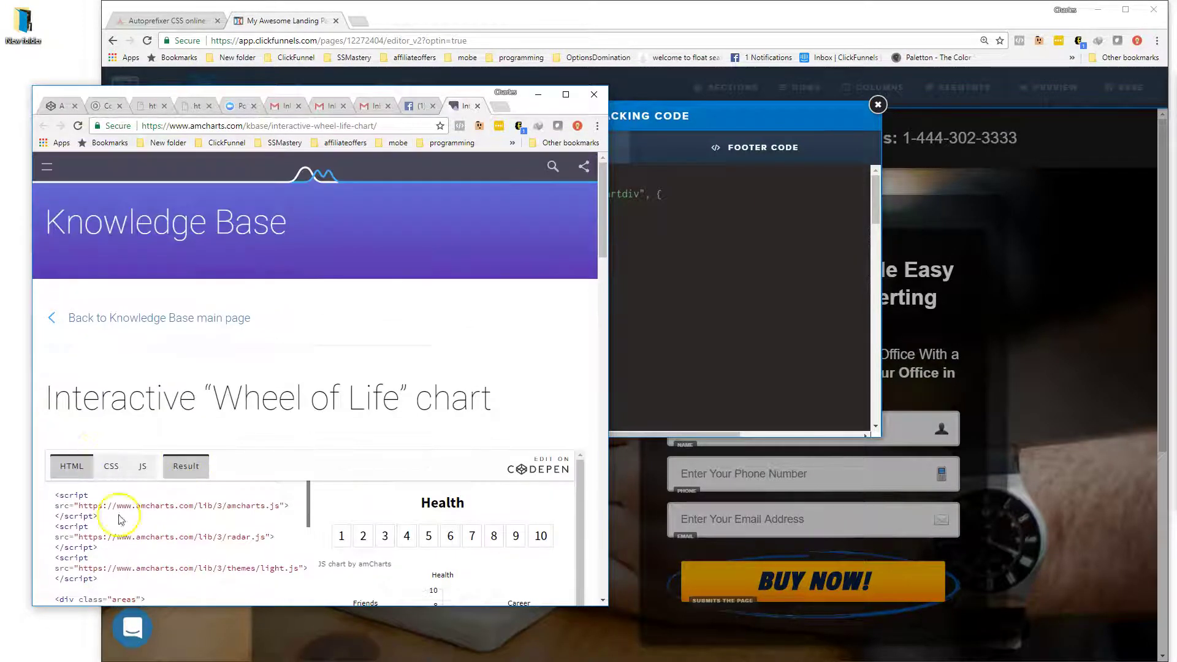
{"action": "scroll", "coordinate": [120, 519], "scroll_direction": "down", "scroll_amount": 2}
{"action": "left_click_drag", "start_coordinate": [101, 396], "coordinate": [46, 306]}
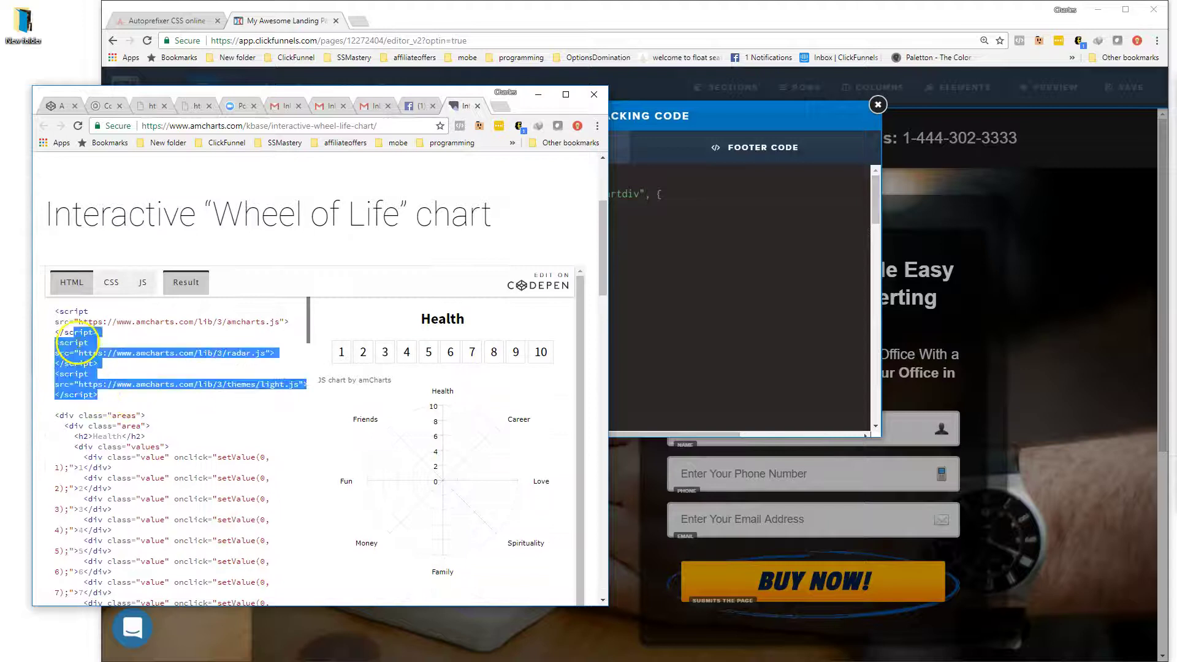
- Insert the three library script tags on a new first line of Footer Code, then close it
{"action": "left_click", "coordinate": [748, 231]}
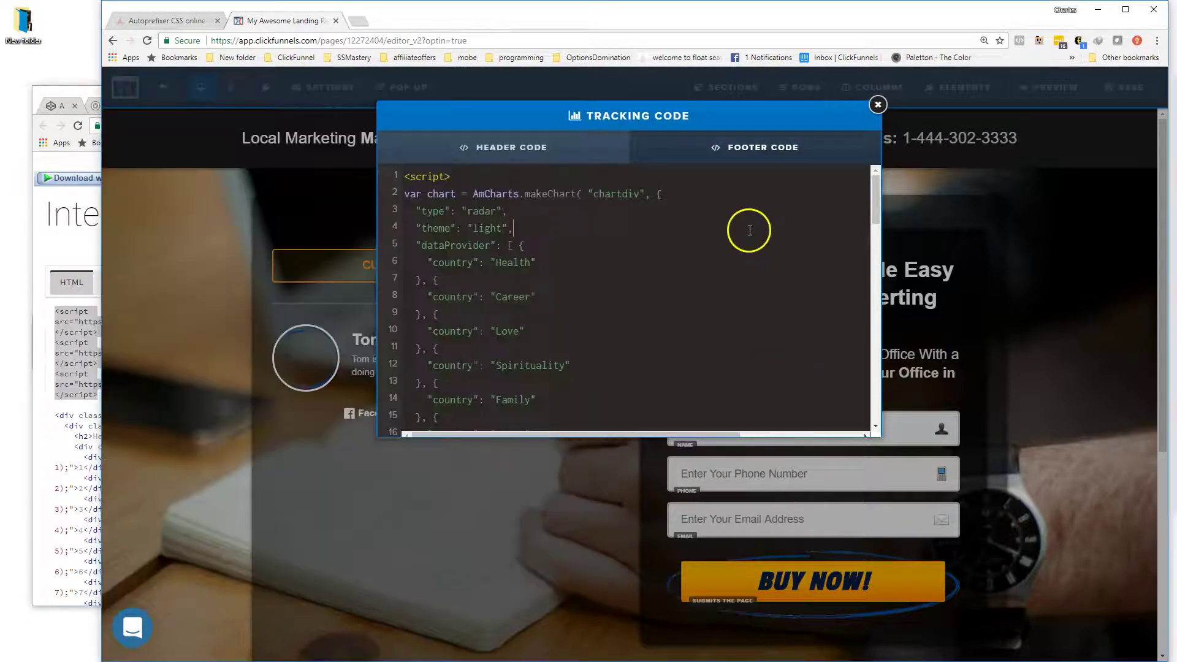
{"action": "left_click", "coordinate": [404, 177]}
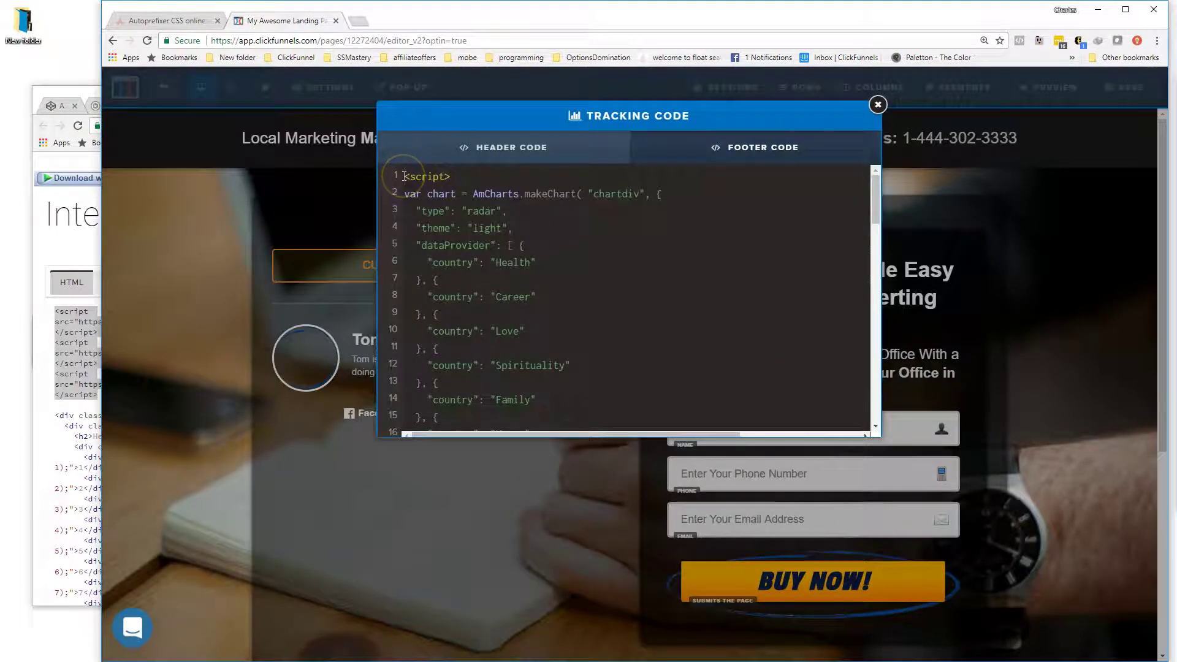
{"action": "key", "text": "Return"}
{"action": "key", "text": "Return"}
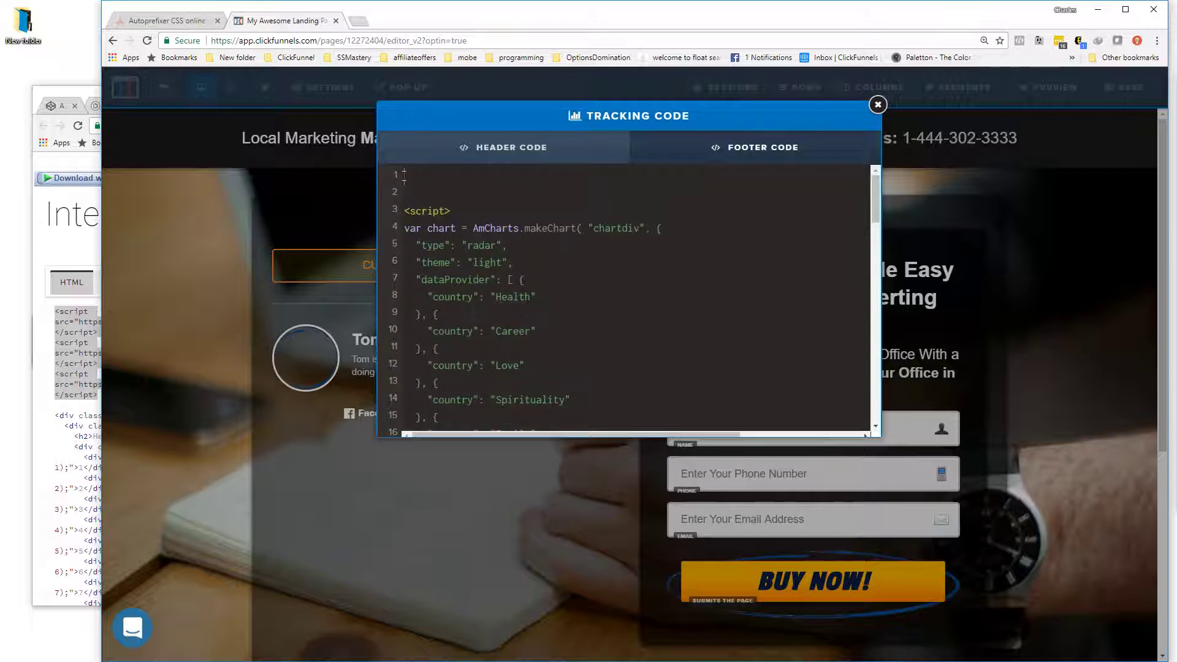
{"action": "type", "text": "<script src=\"https://www.amcharts.com/lib/3/amcharts.js\"></script> <script src=\"https://www.amcharts.com/lib/3/radar.js\"></script> <script src=\"https://www.amcharts.com/lib/3/themes/light.js\"></script>"}
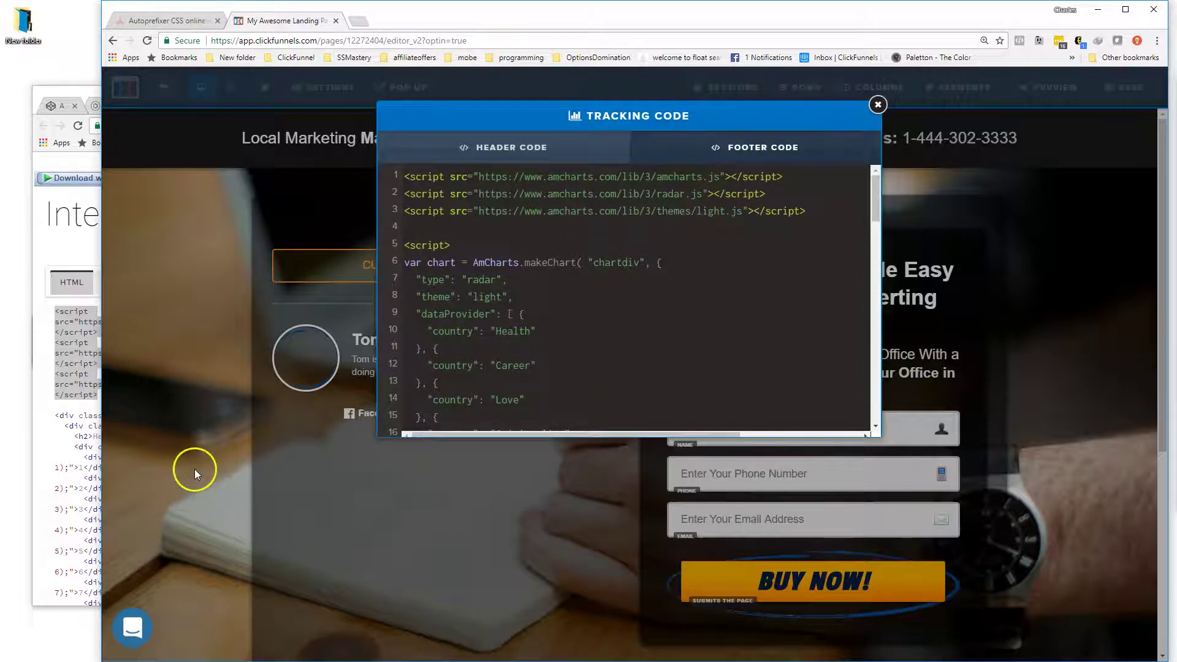
{"action": "left_click", "coordinate": [213, 421]}
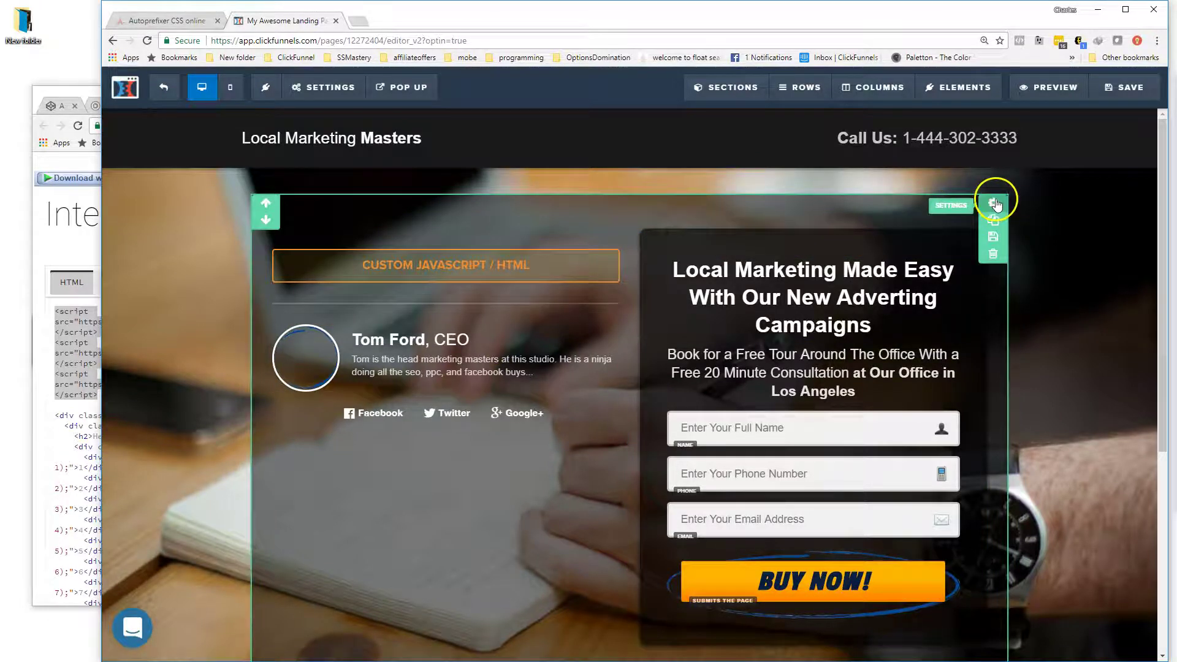
- Set the section background to dark #2d2d2d, save, and preview the page in a new window
{"action": "left_click", "coordinate": [991, 203]}
{"action": "left_click", "coordinate": [1058, 414]}
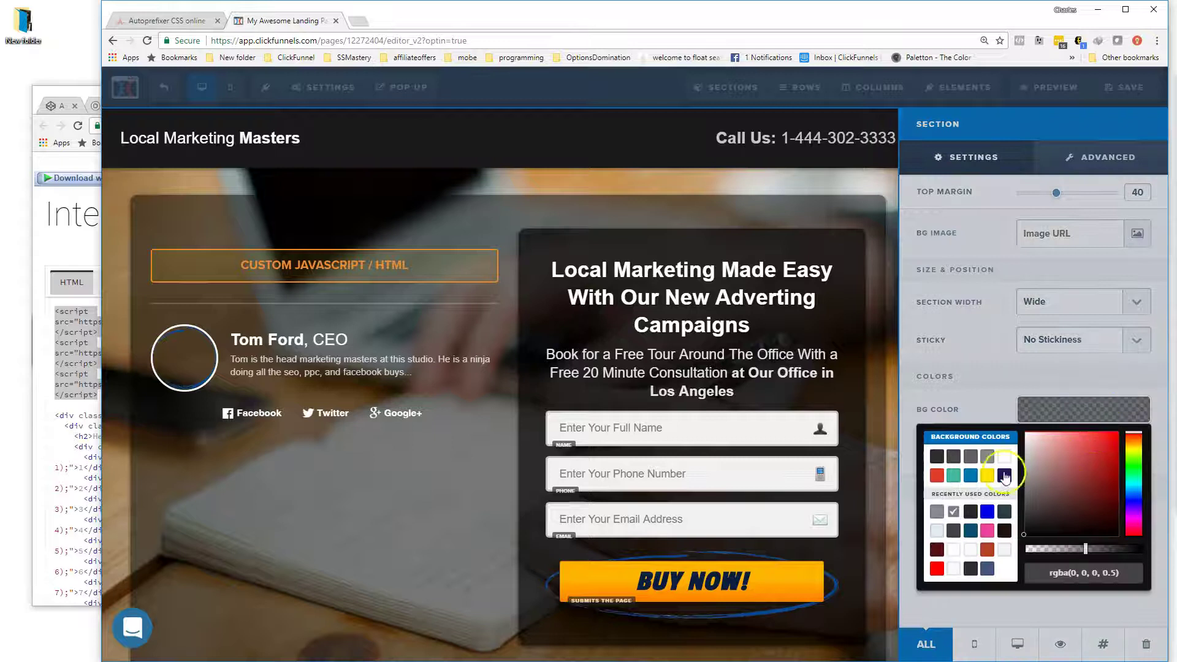
{"action": "left_click", "coordinate": [935, 458]}
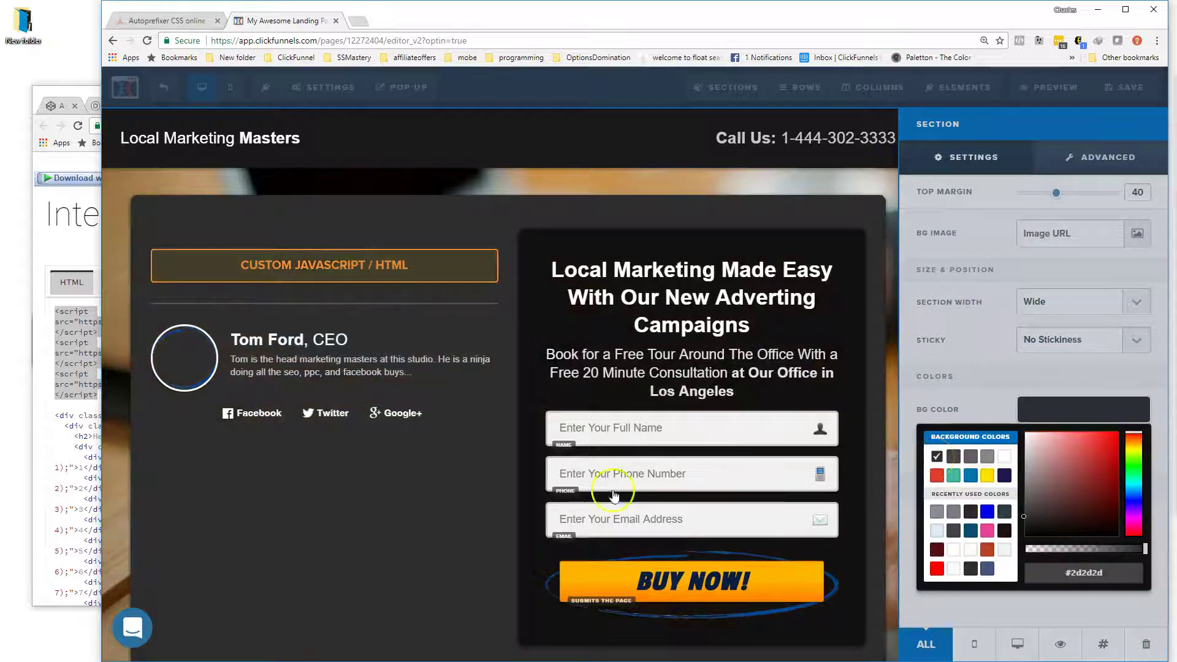
{"action": "left_click", "coordinate": [405, 421]}
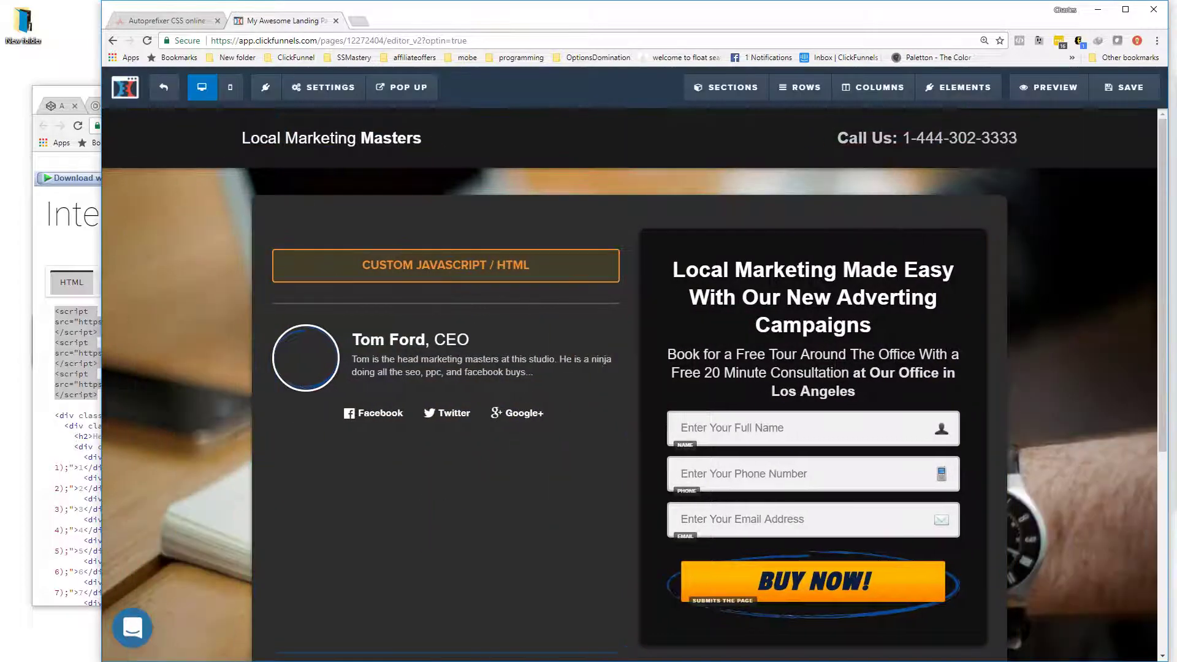
{"action": "left_click", "coordinate": [1123, 87]}
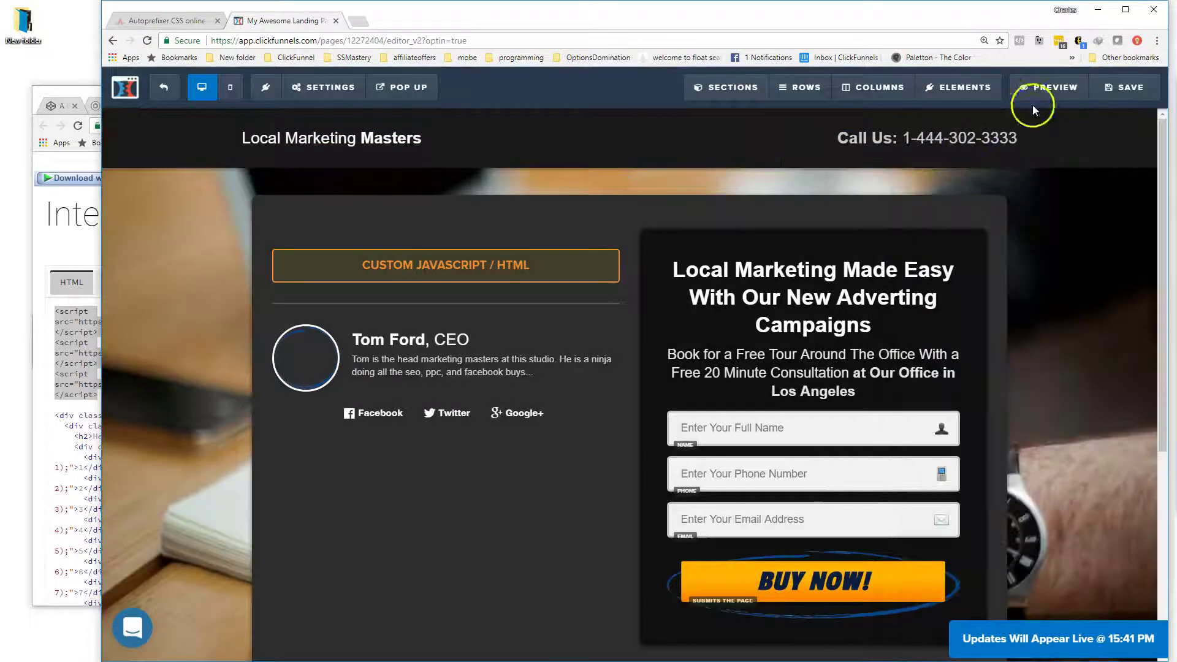
{"action": "right_click", "coordinate": [1034, 108]}
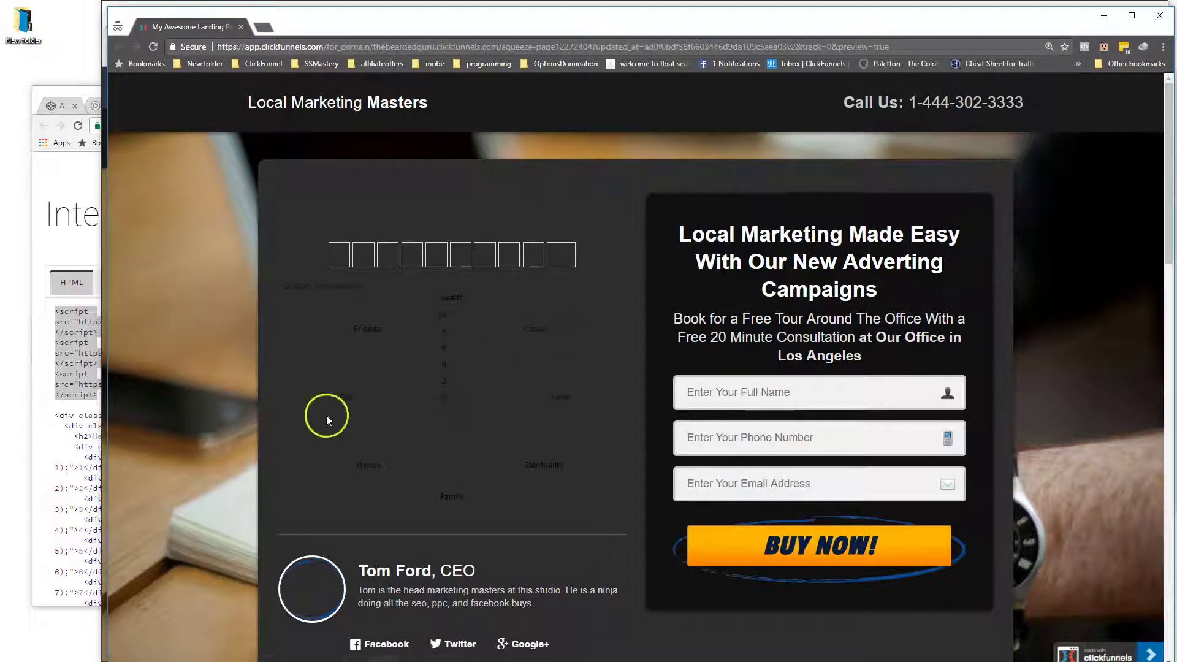
- Close the preview and switch the section background to the white swatch
{"action": "left_click", "coordinate": [1166, 28]}
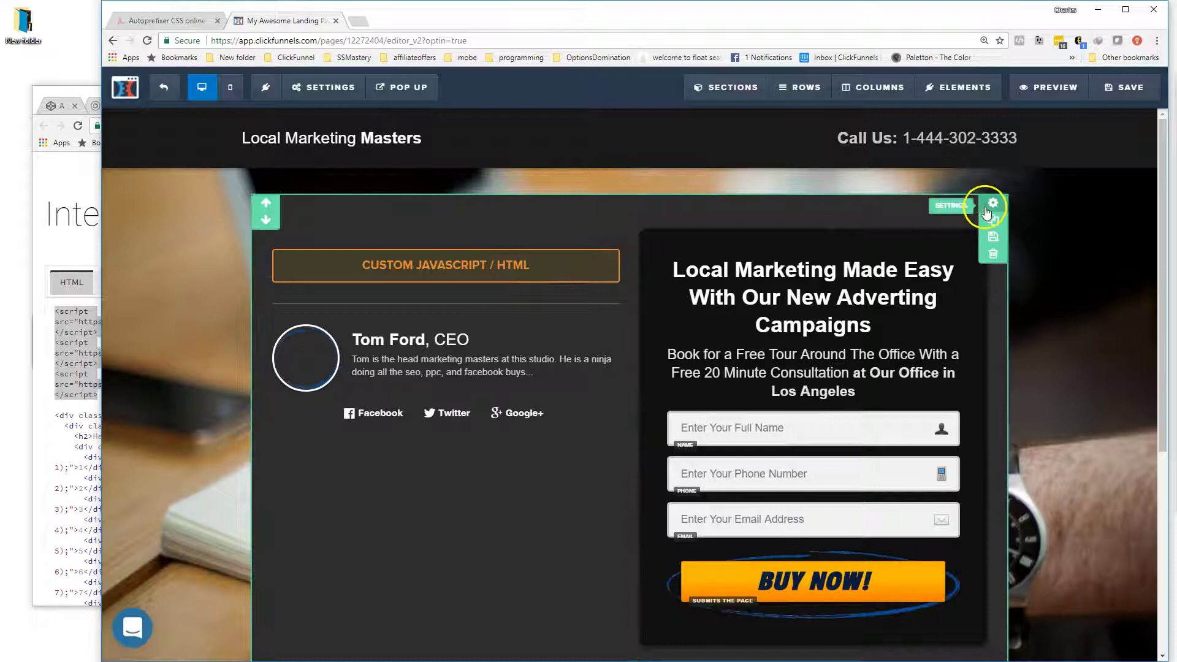
{"action": "left_click", "coordinate": [992, 205]}
{"action": "left_click", "coordinate": [1064, 411]}
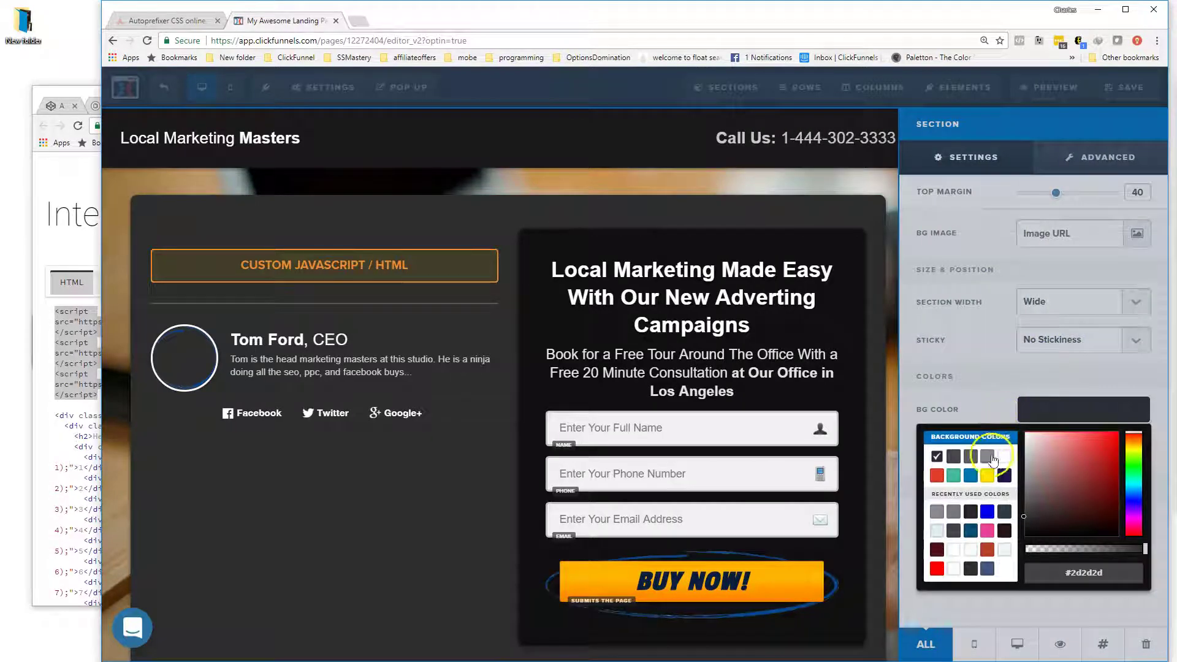
{"action": "left_click", "coordinate": [1005, 465]}
{"action": "left_click", "coordinate": [874, 175]}
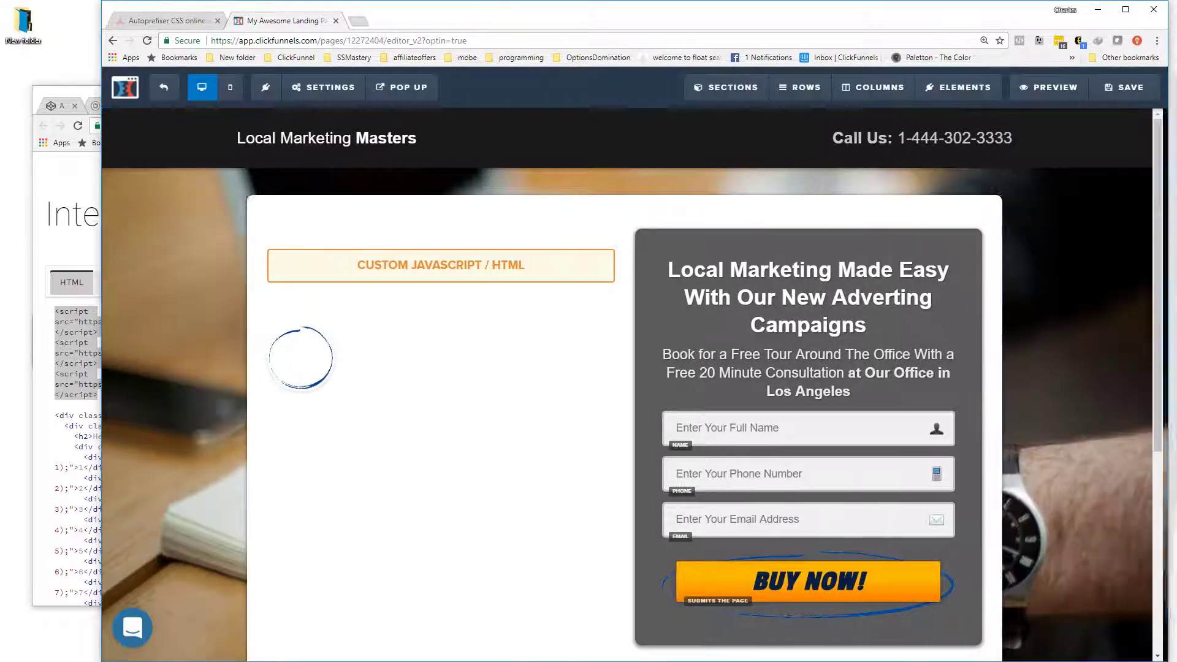
- Save the page, dismiss the SEO meta data settings, and preview it in a new window
{"action": "left_click", "coordinate": [1129, 87]}
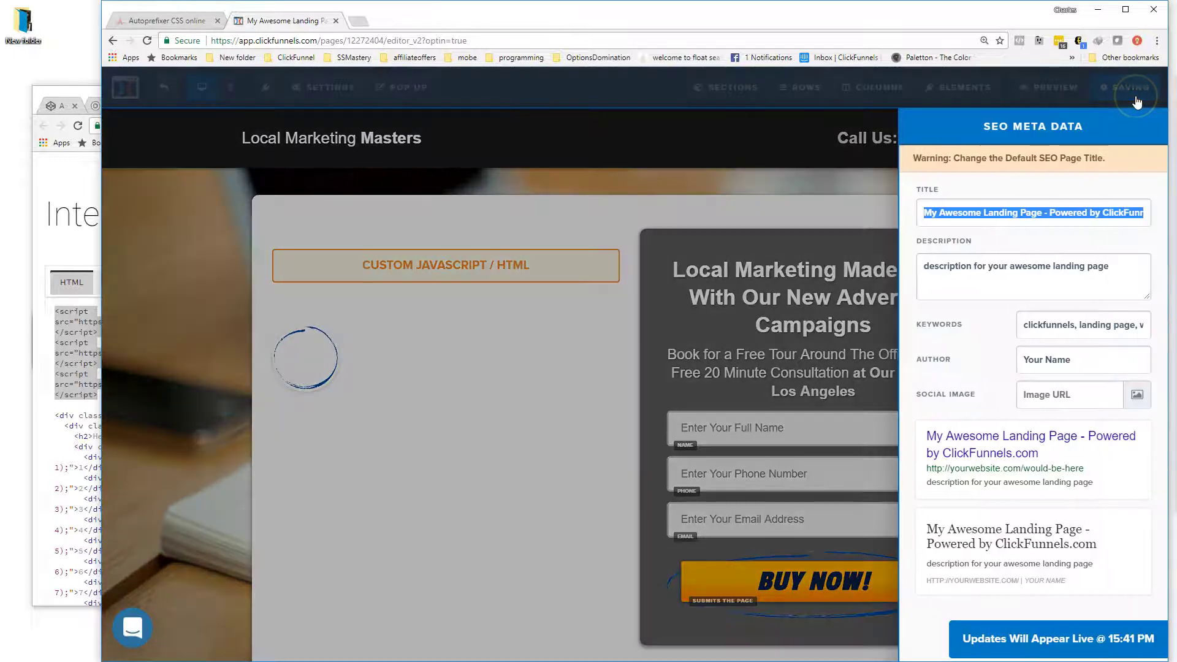
{"action": "left_click", "coordinate": [698, 133]}
{"action": "right_click", "coordinate": [1054, 86]}
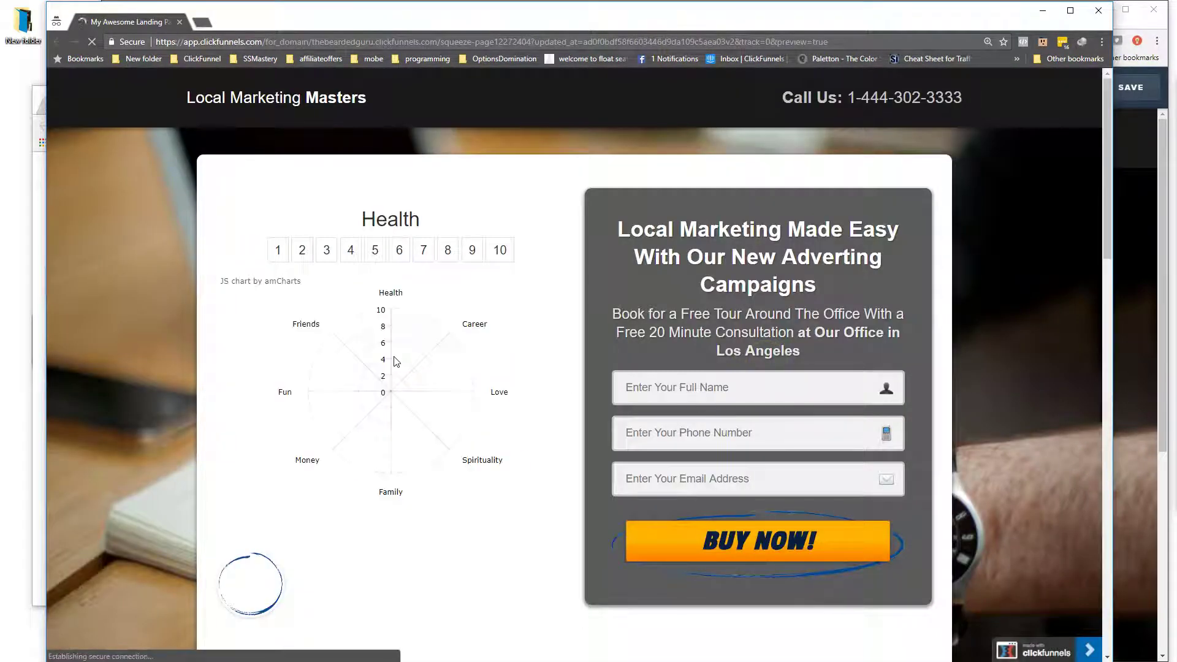
{"action": "left_click", "coordinate": [279, 253]}
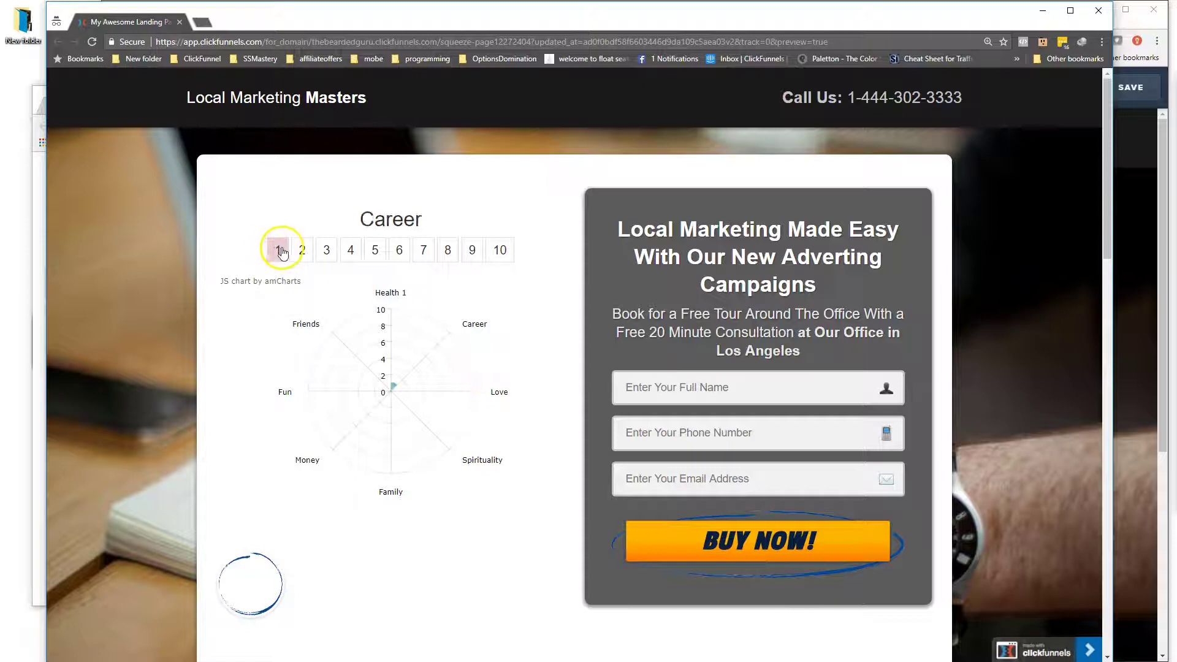
{"action": "left_click", "coordinate": [302, 250]}
{"action": "left_click", "coordinate": [350, 250]}
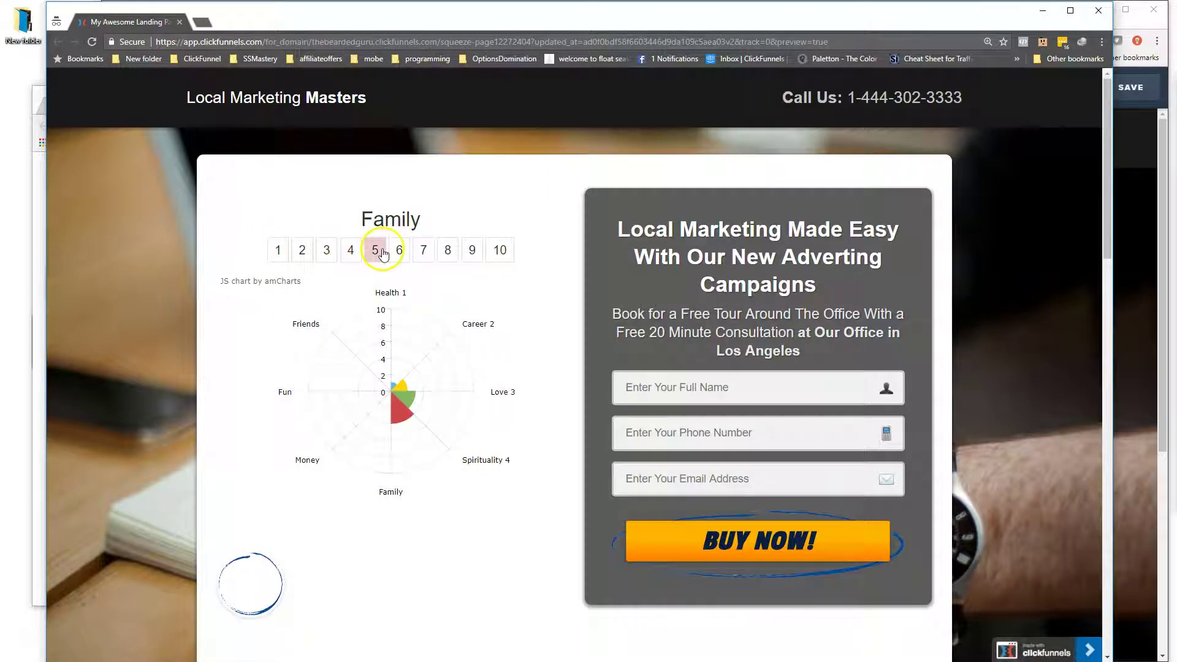
{"action": "left_click", "coordinate": [399, 250]}
{"action": "left_click", "coordinate": [448, 251]}
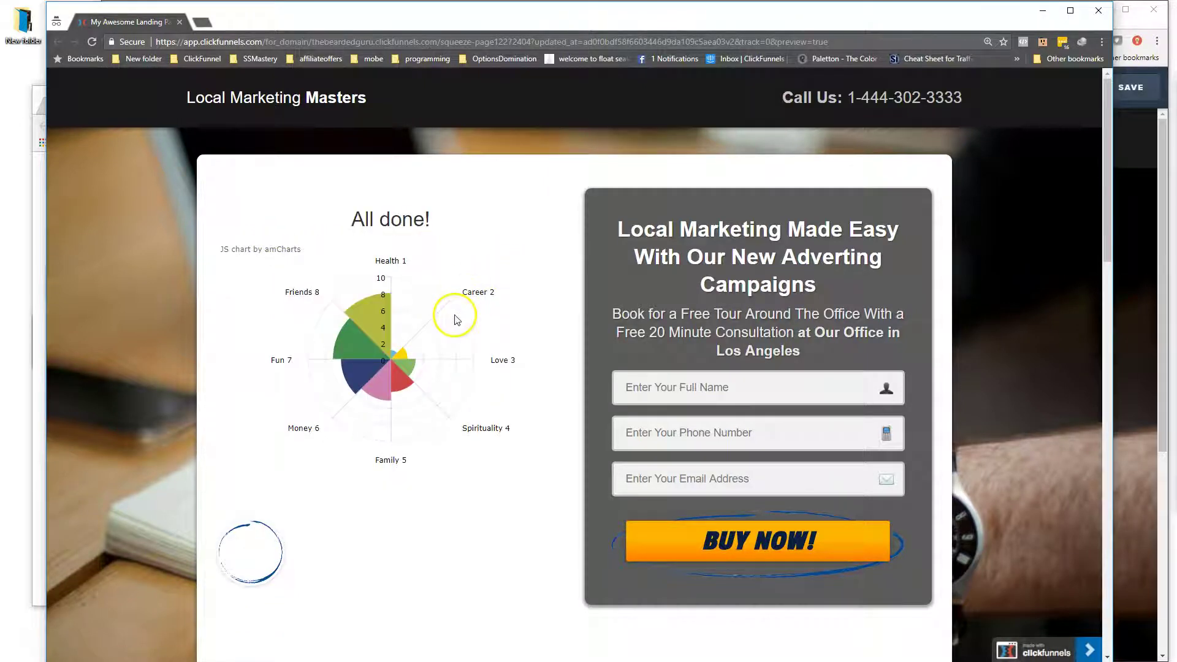
{"action": "left_click", "coordinate": [274, 248]}
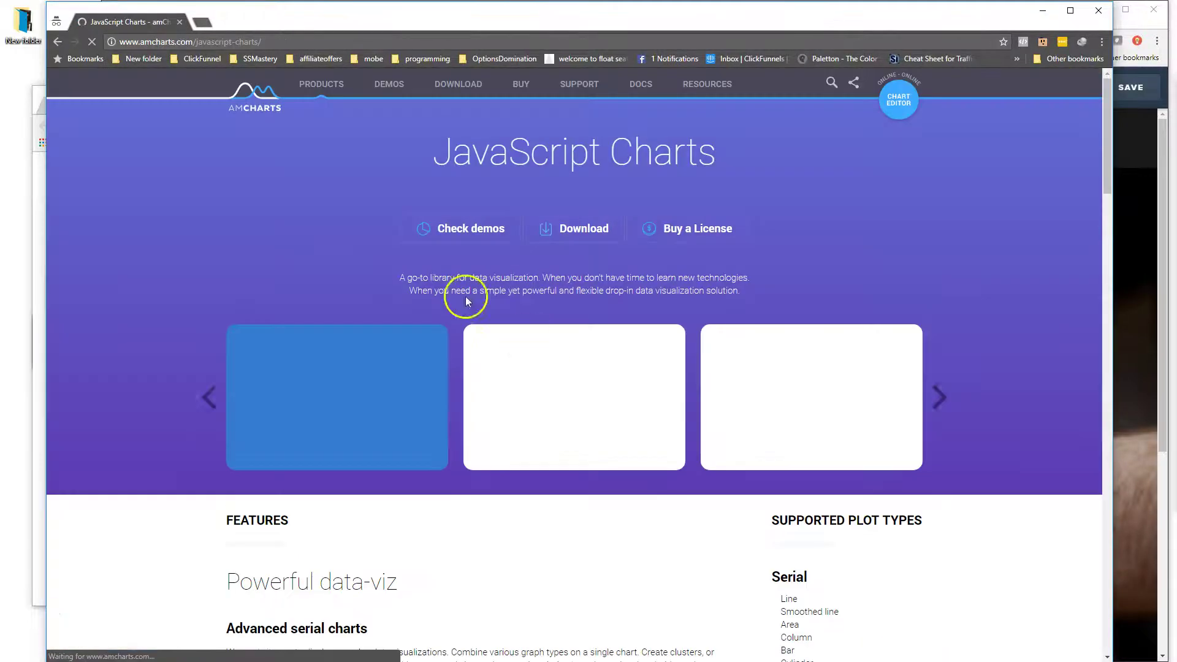
{"action": "left_click", "coordinate": [58, 41]}
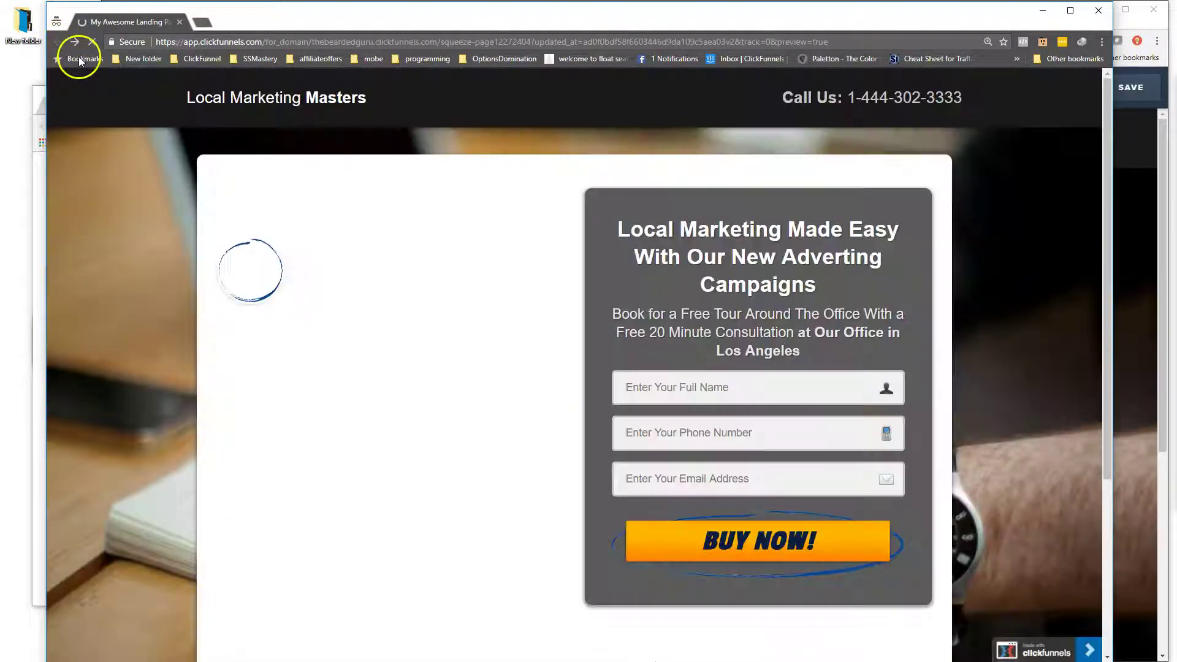